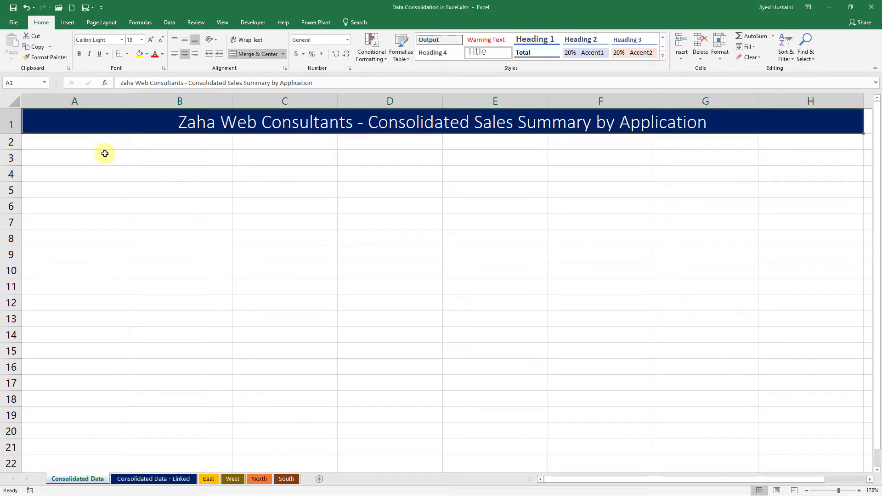
Pick cell A3 on Consolidated Data, then browse the Linked, East, West and North sheets
click(105, 153)
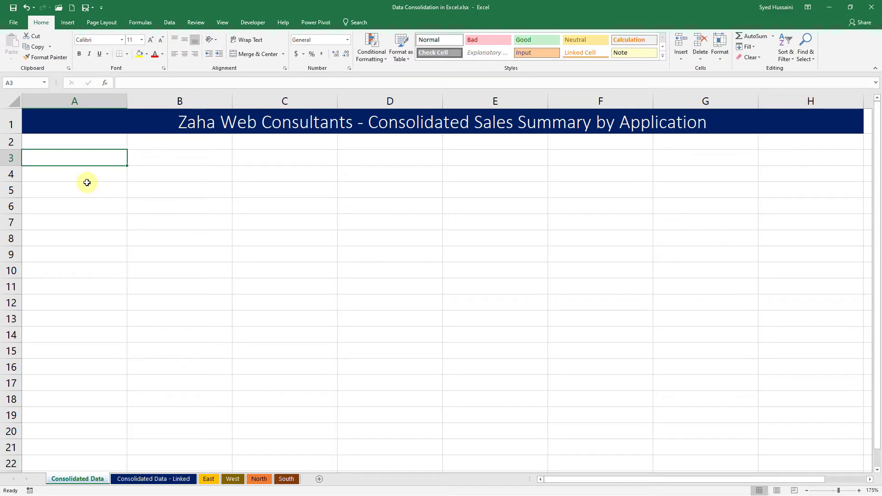
click(209, 479)
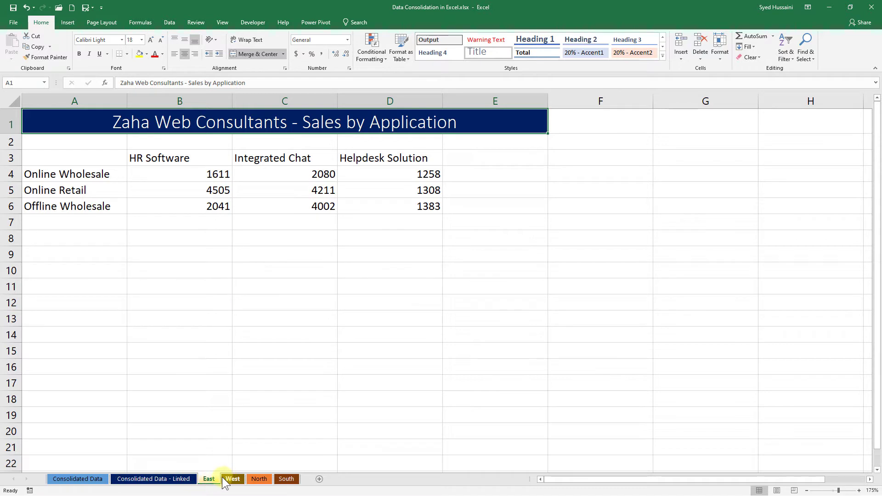
click(83, 480)
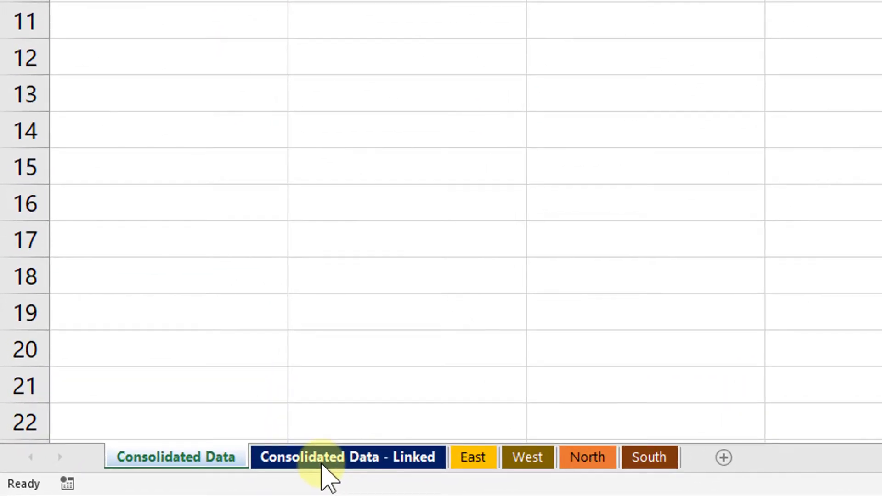
click(322, 464)
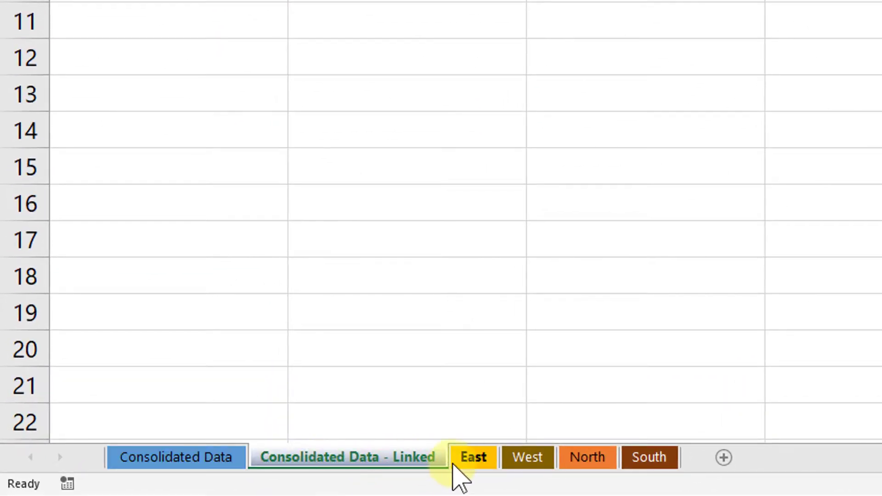
click(474, 465)
click(536, 463)
click(607, 465)
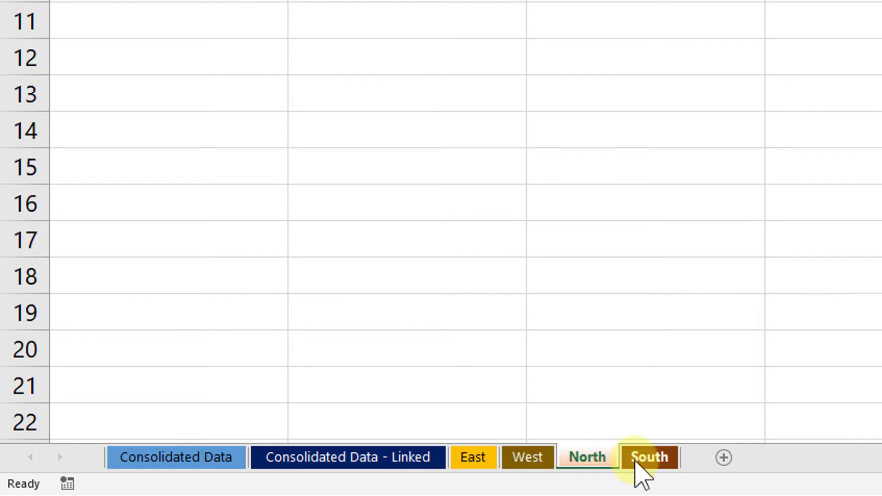
click(473, 460)
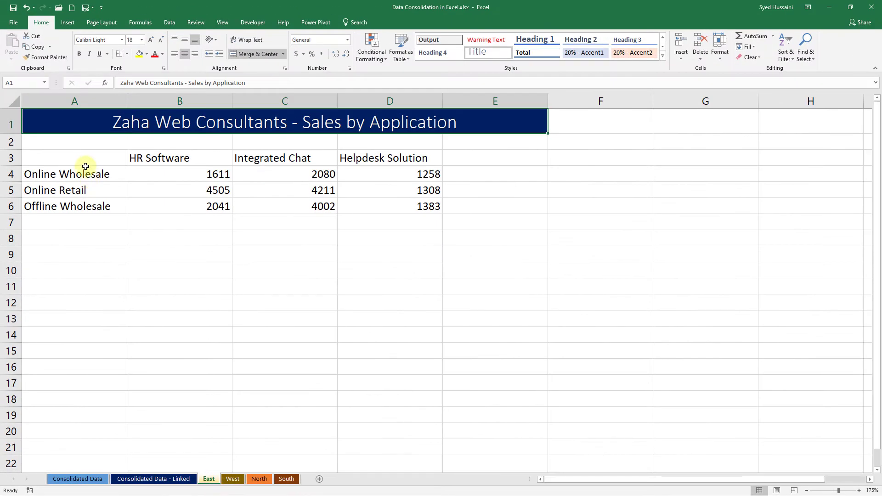
Highlight East's table A3:D6, its row labels A4:A6 and the header-and-figures block B3:D6
click(85, 162)
drag(85, 161, 394, 204)
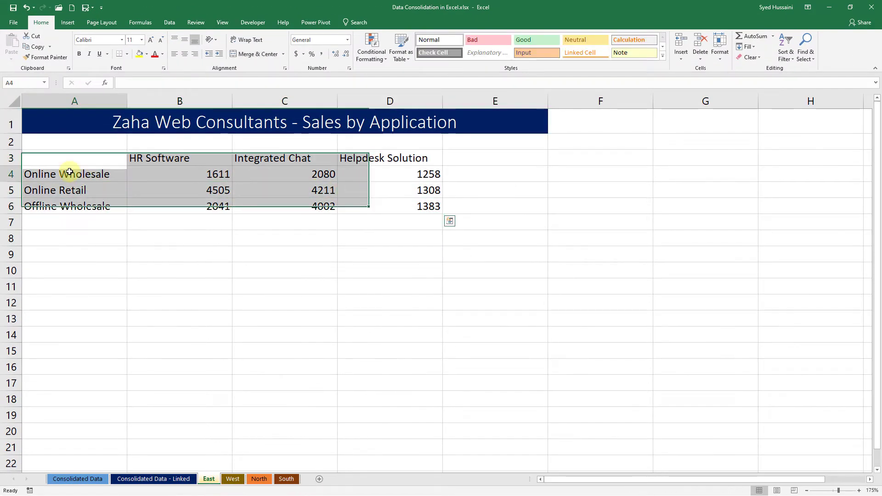
drag(73, 170, 67, 209)
drag(151, 158, 418, 213)
click(361, 269)
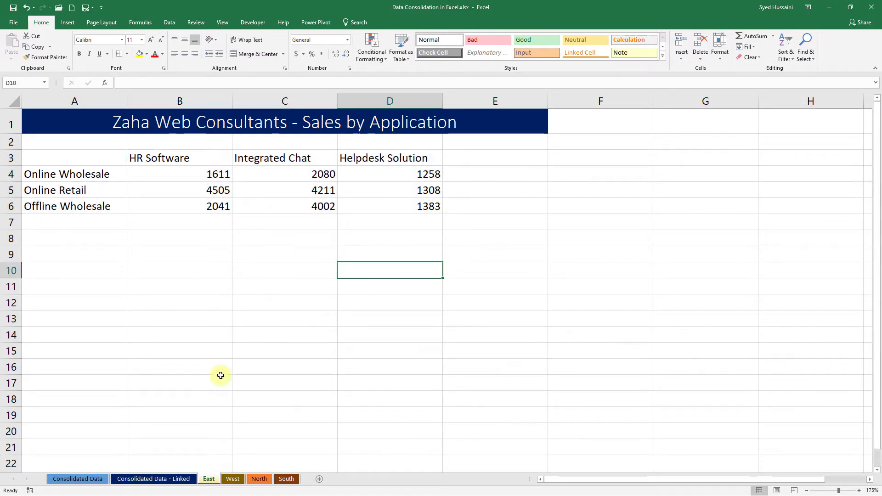
Compare the West, North and South sales tables with East, then return to Consolidated Data
click(233, 479)
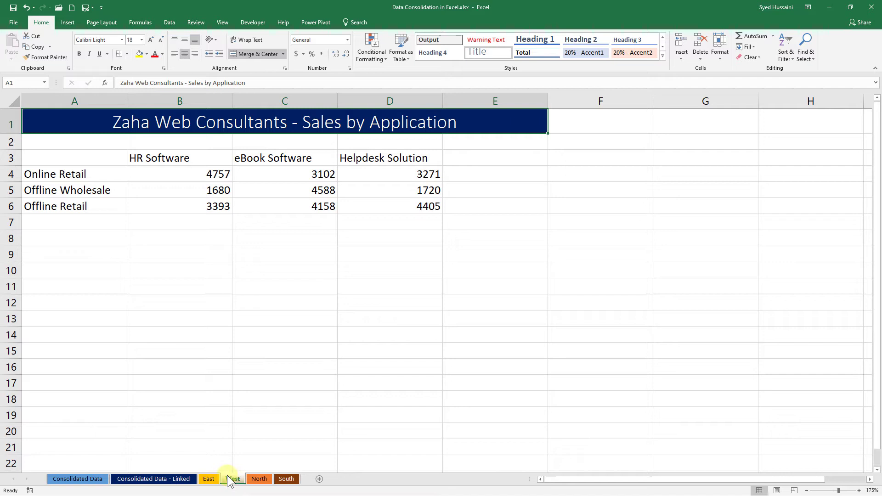
click(207, 480)
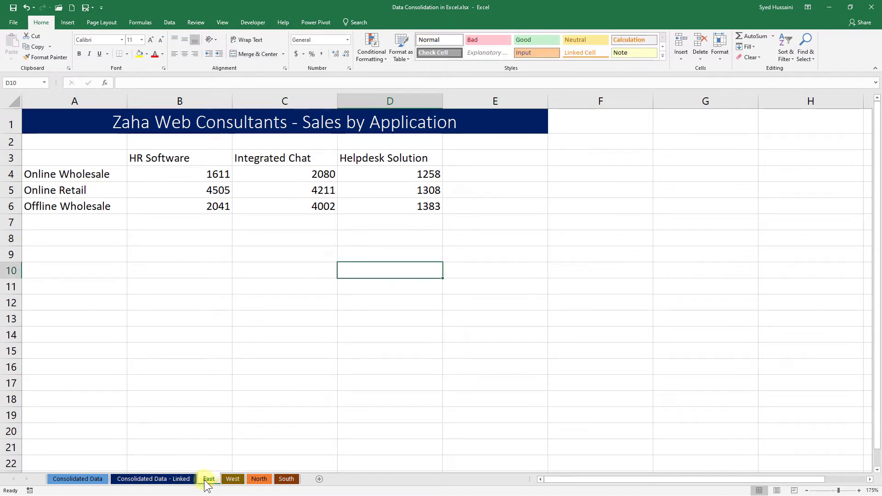
click(232, 480)
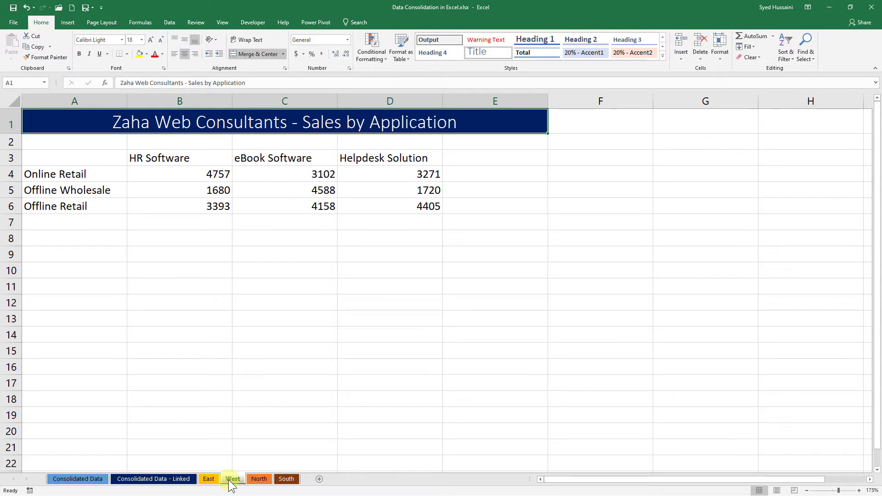
click(259, 479)
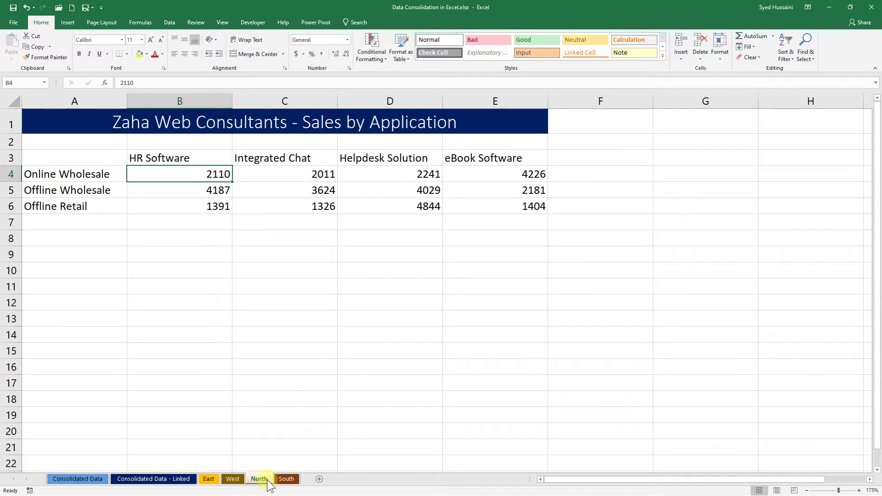
click(282, 479)
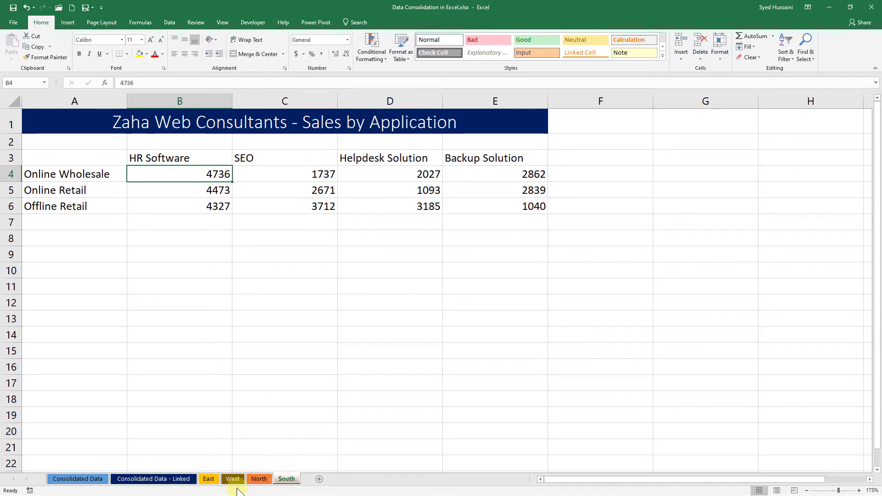
click(214, 482)
click(74, 480)
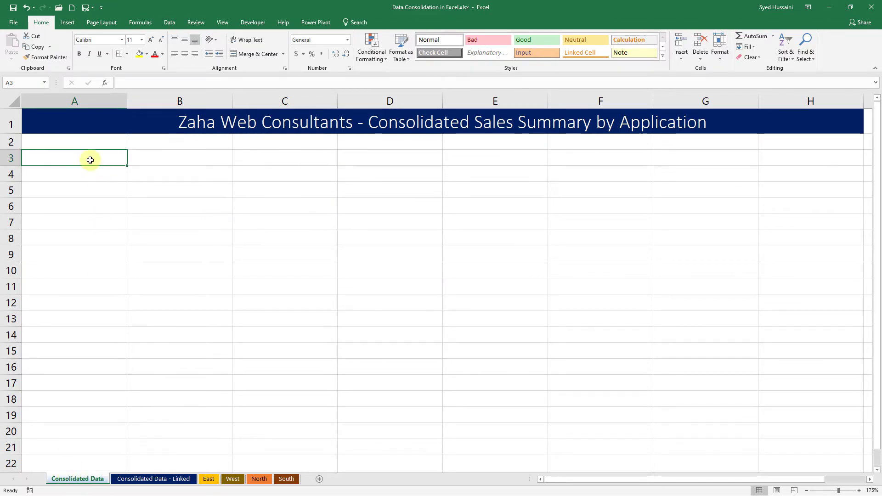
With A3 as the start cell, open Data > Consolidate and keep Sum as the function
click(81, 178)
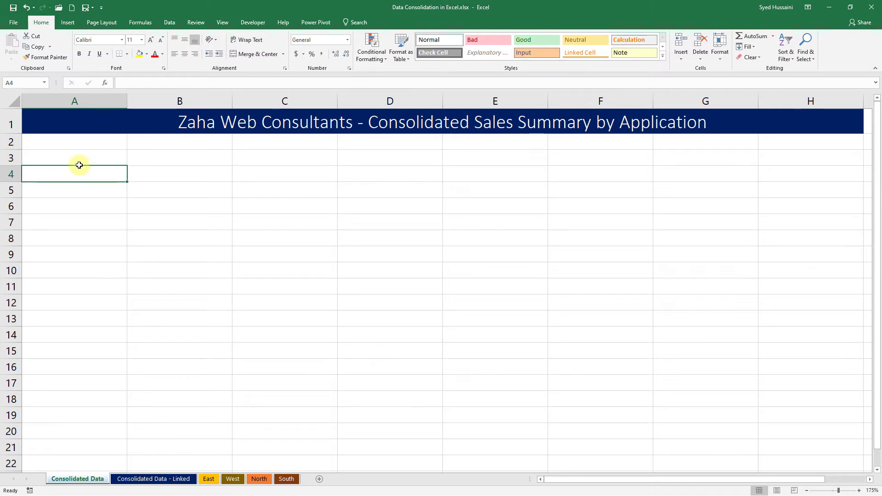
click(82, 164)
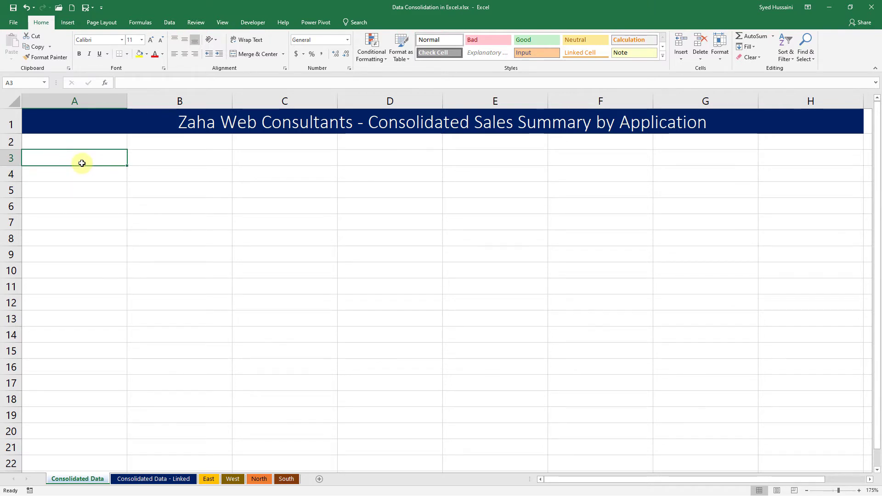
click(166, 20)
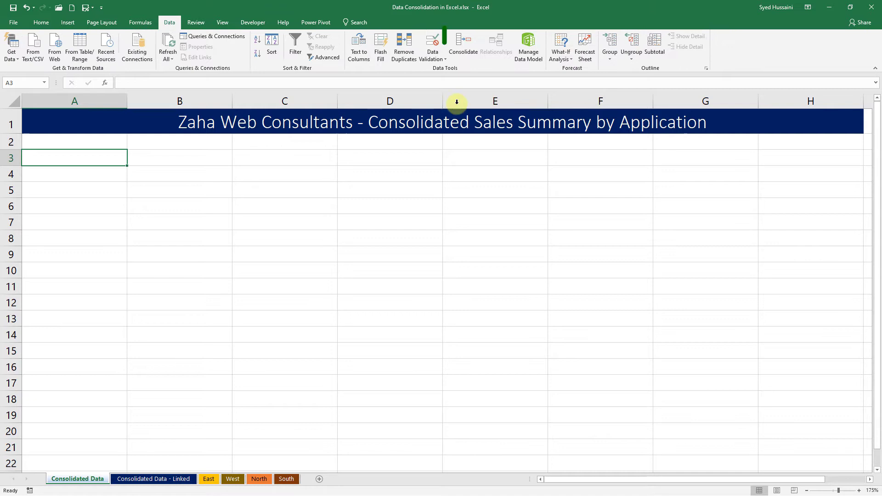
click(474, 56)
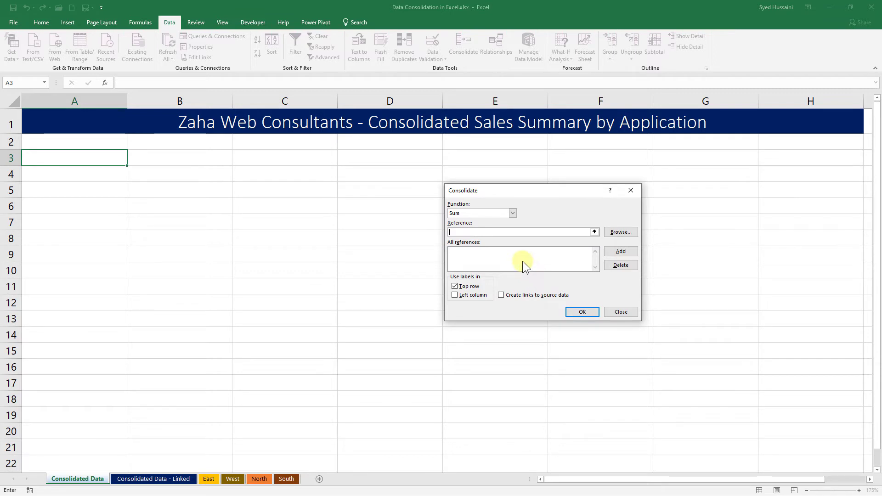
click(489, 215)
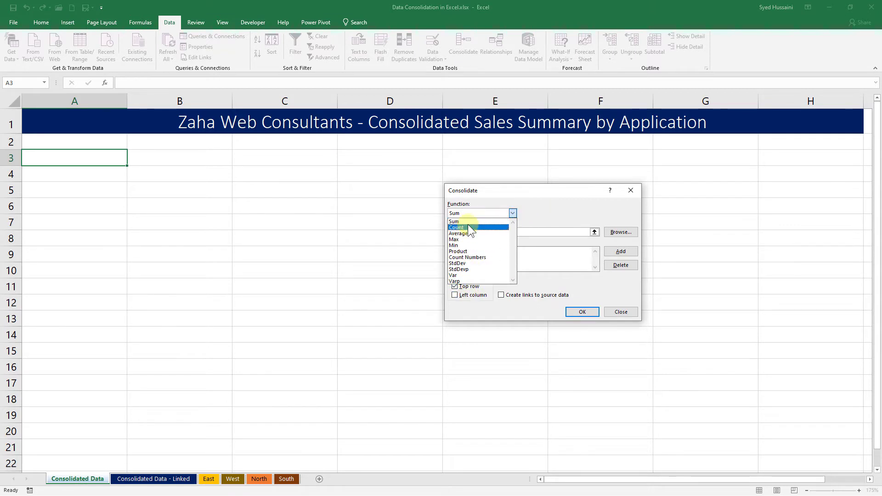
click(555, 210)
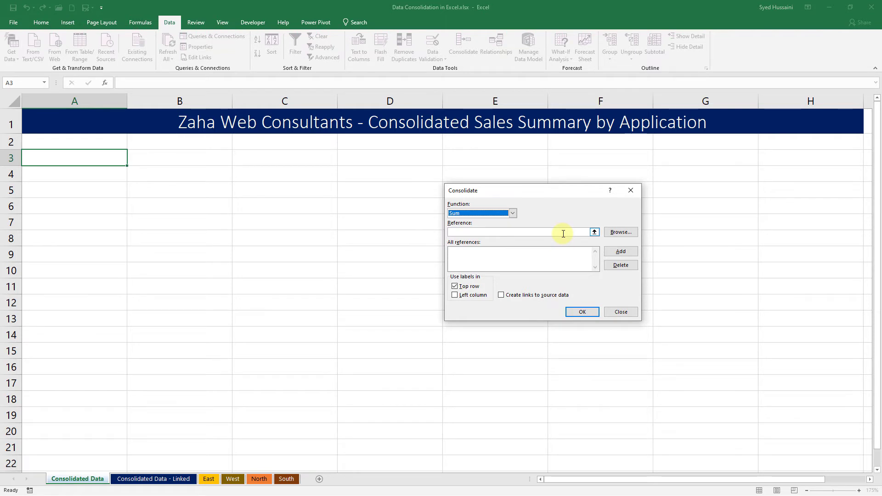
click(564, 234)
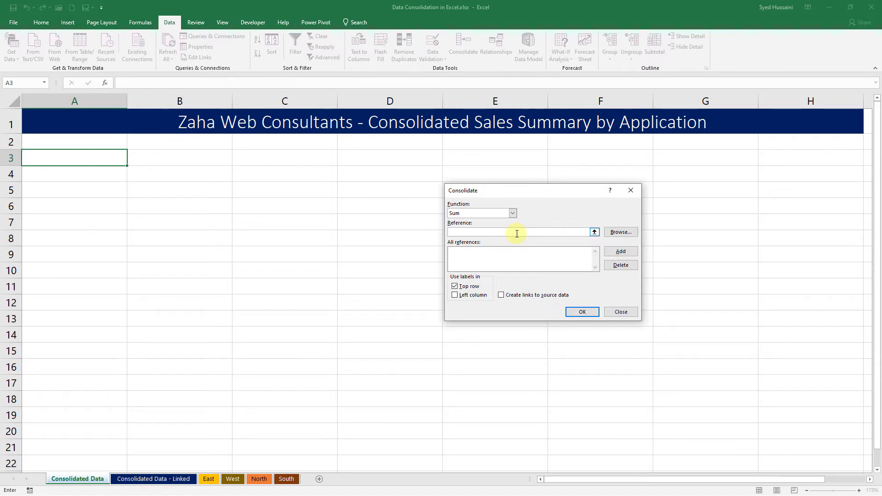
Add the East and West tables A3:D6 as consolidation references
click(213, 479)
drag(91, 159, 388, 204)
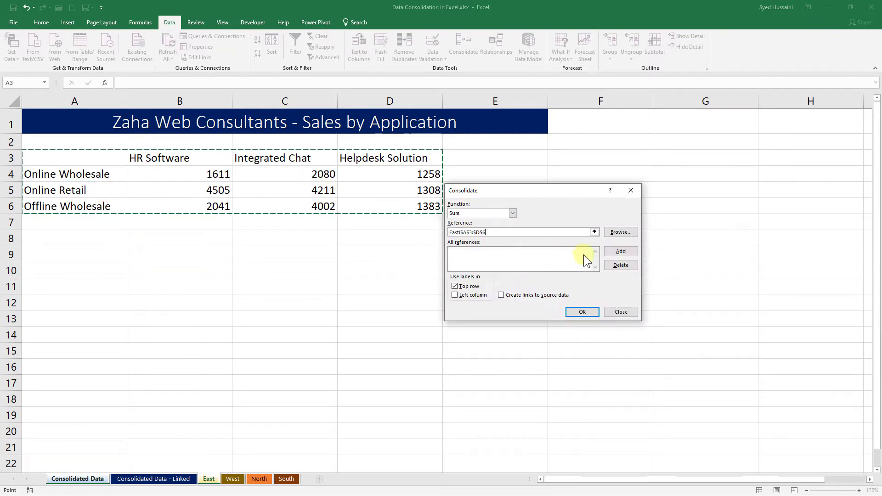
click(620, 253)
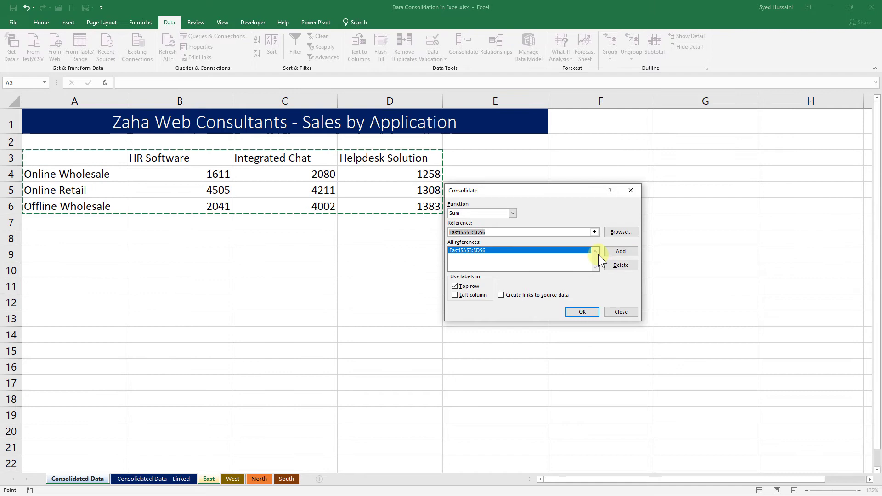
click(233, 478)
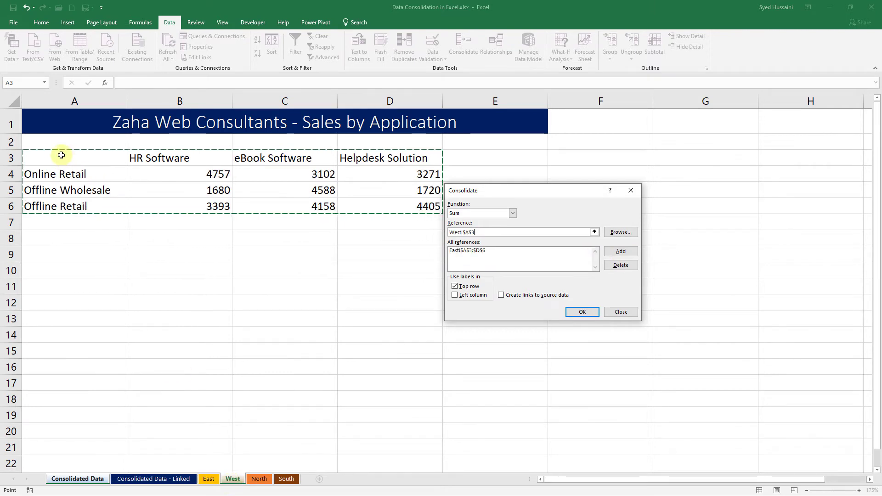
drag(61, 155, 392, 208)
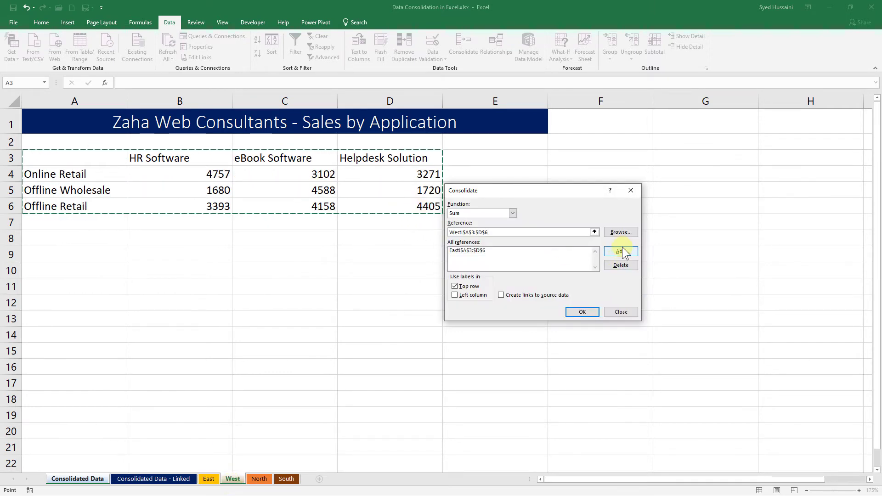
click(624, 253)
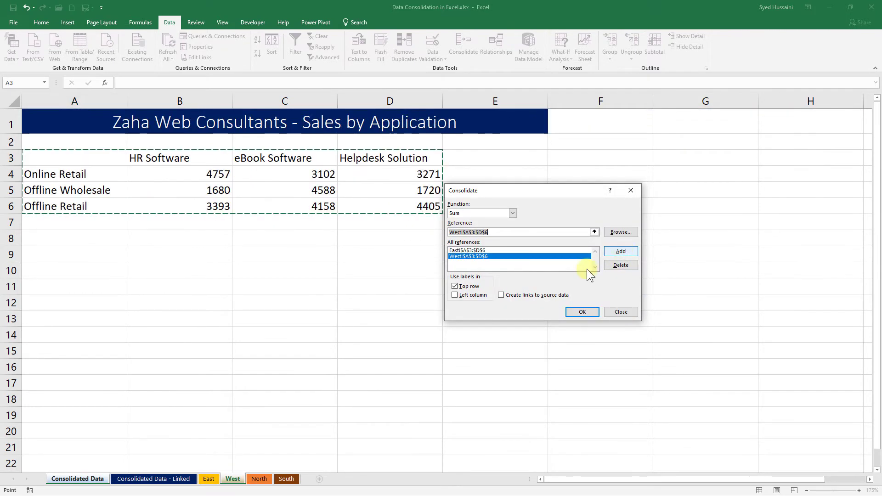
Add the North and South tables A3:E6 as references and tick Left column labels
click(258, 480)
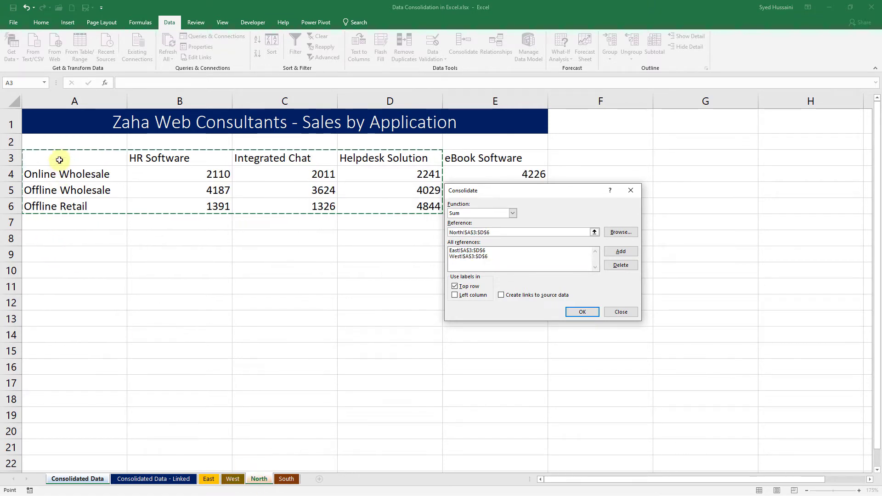
drag(59, 160, 510, 208)
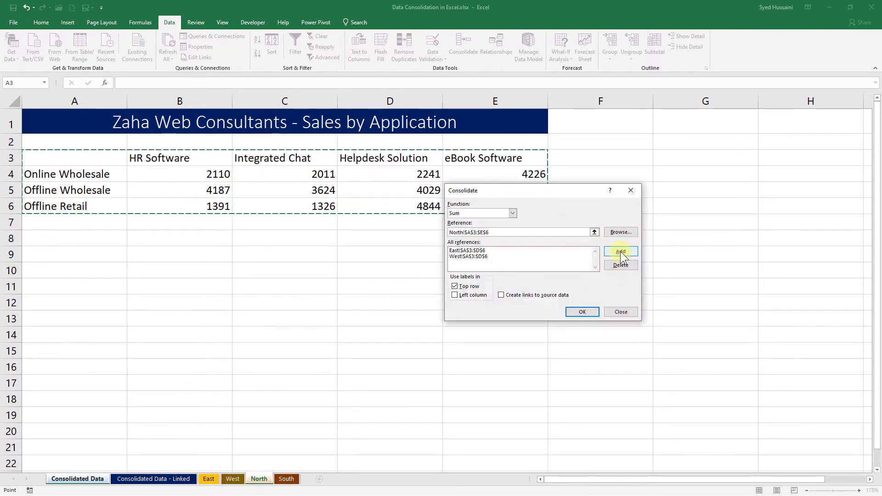
click(620, 252)
click(286, 479)
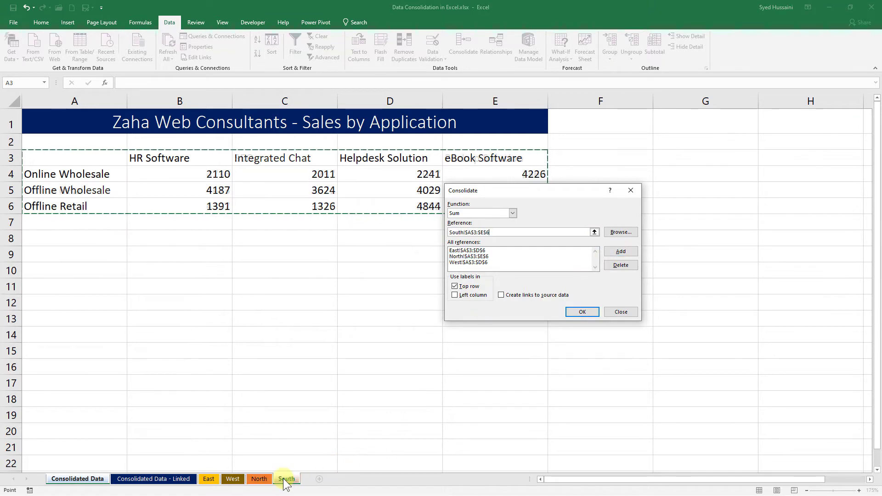
drag(75, 164, 498, 203)
click(620, 252)
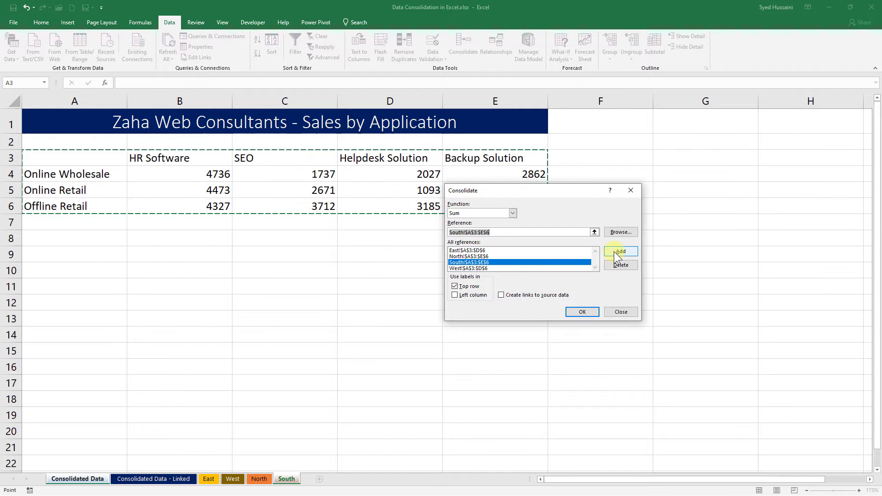
click(457, 291)
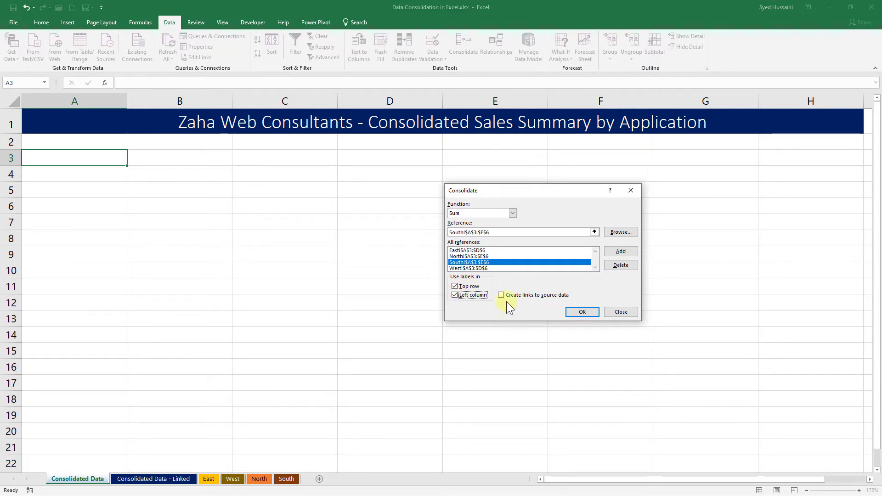
Run the consolidation and check totals such as 13735 for Online Retail HR Software
click(577, 311)
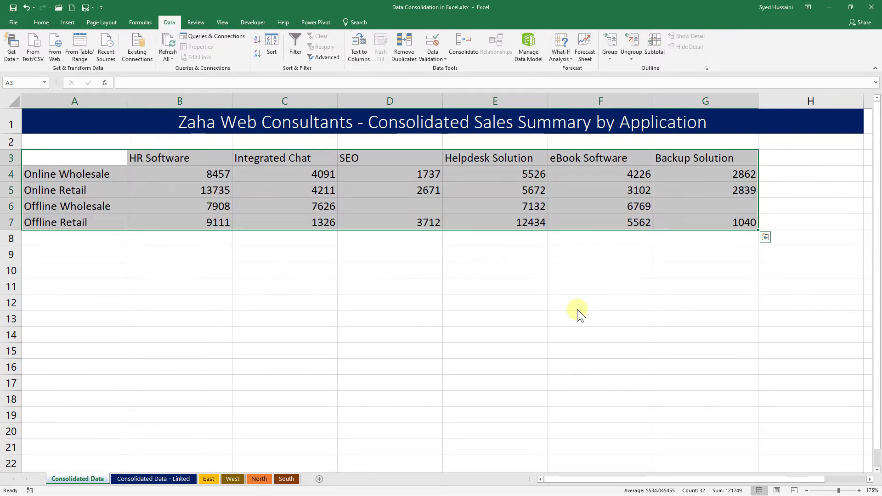
click(251, 286)
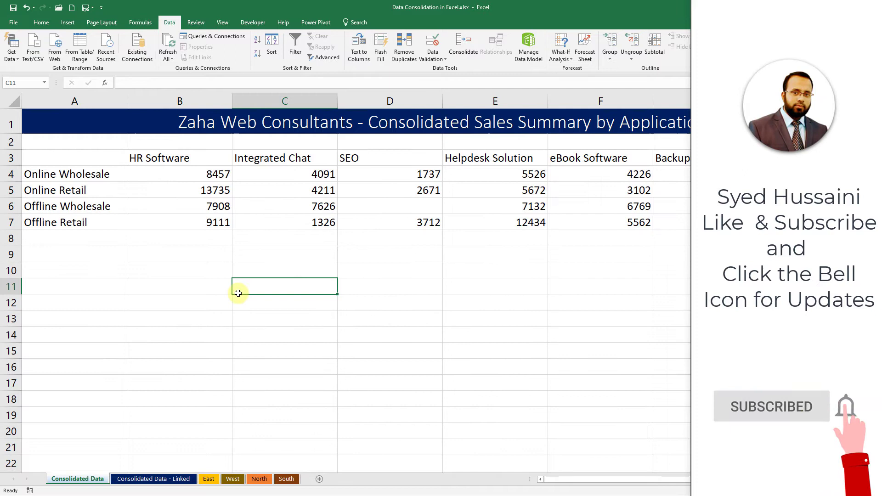
drag(111, 163, 663, 208)
click(156, 255)
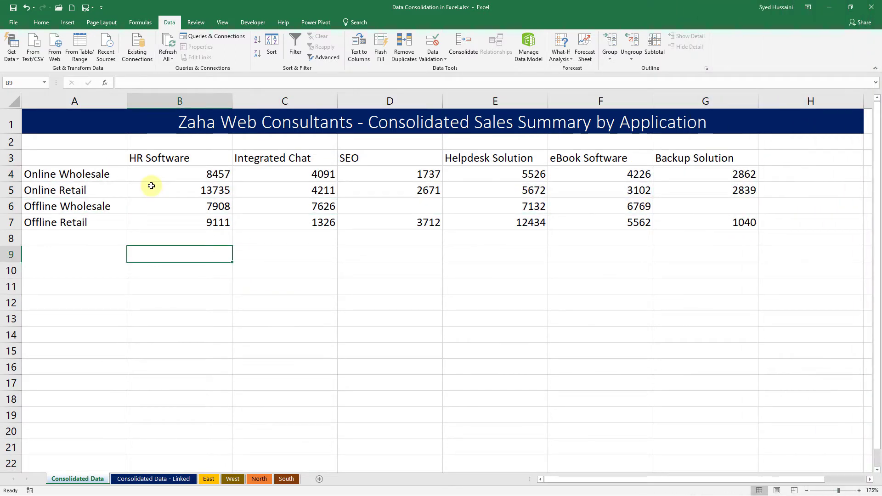
click(152, 186)
click(166, 167)
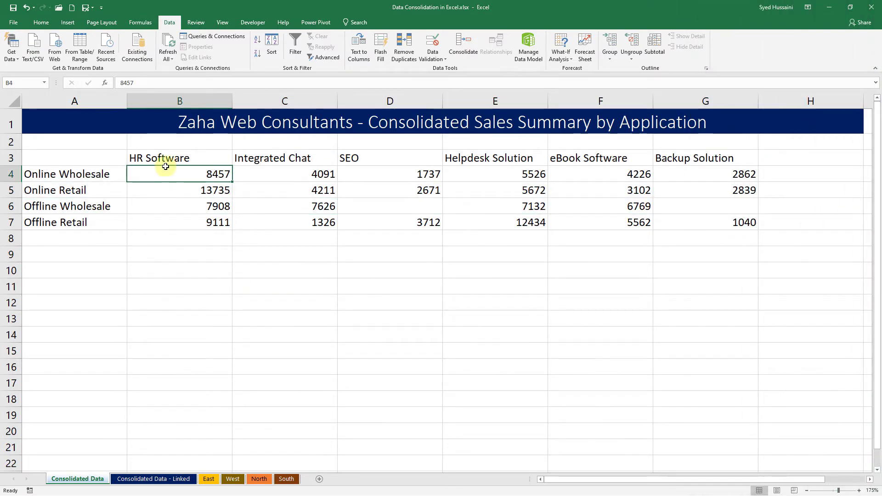
Compare the East, West, North and South sheets against the consolidated figures
click(210, 479)
click(232, 479)
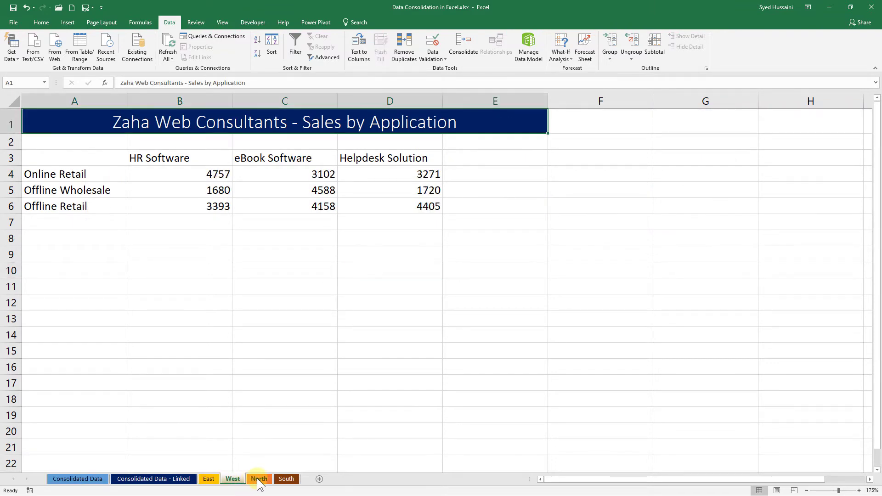
click(259, 480)
click(283, 480)
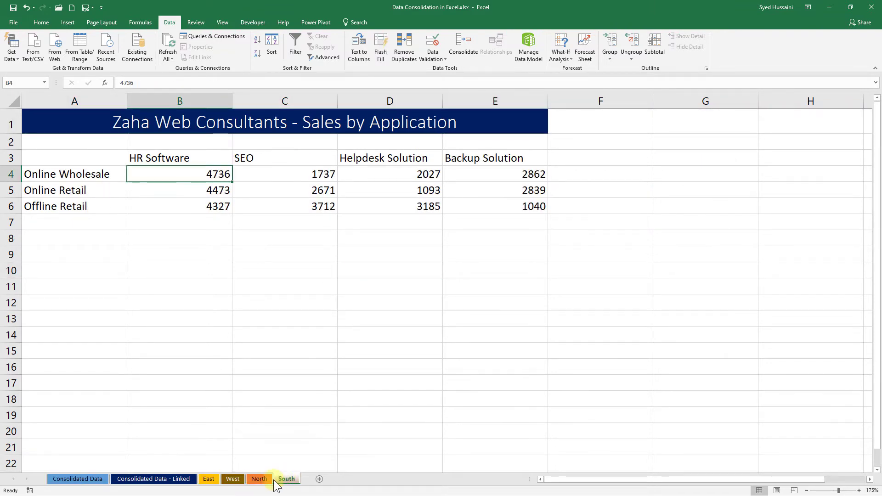
click(87, 479)
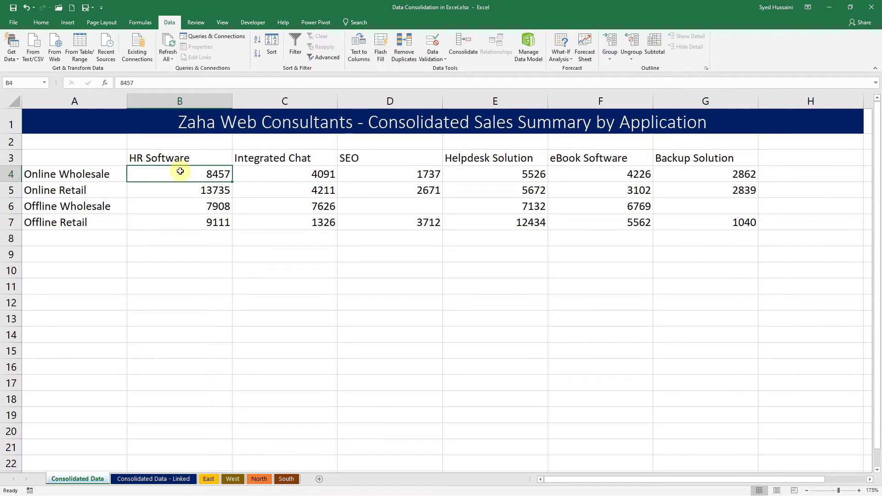
drag(180, 171, 684, 224)
click(165, 193)
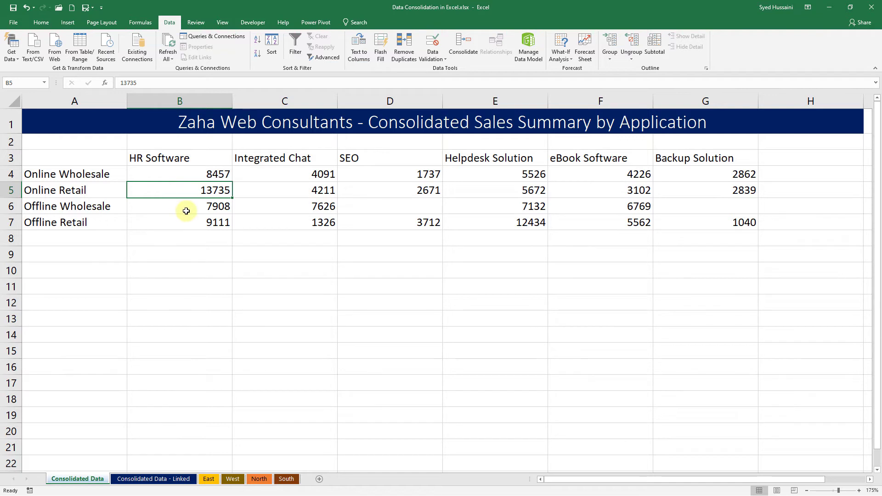
Consolidate into A3 of Consolidated Data - Linked with Create links to source data ticked
click(151, 479)
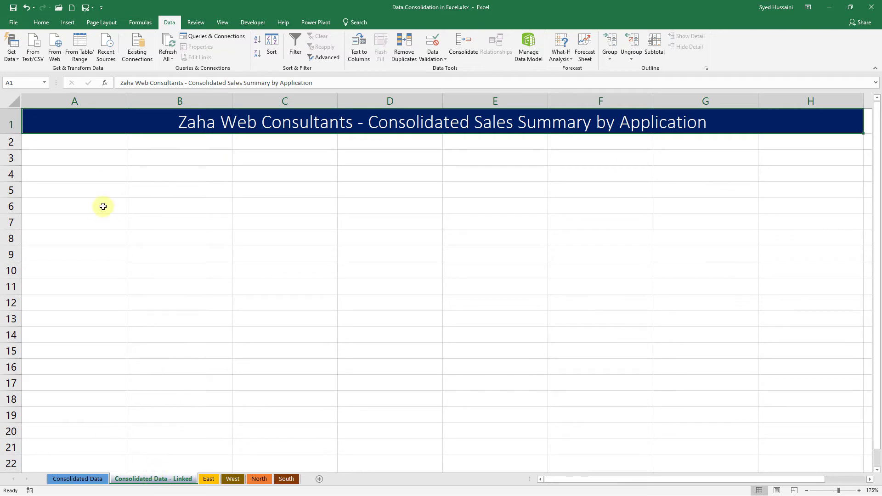
click(85, 160)
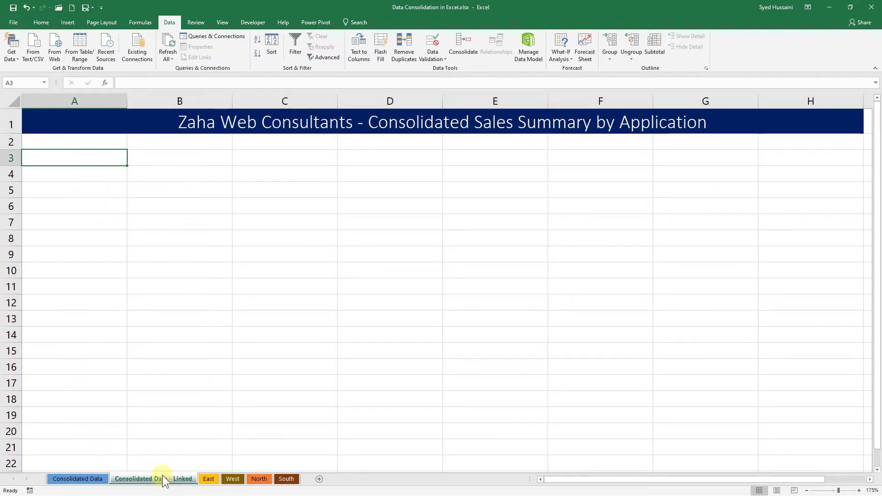
click(455, 52)
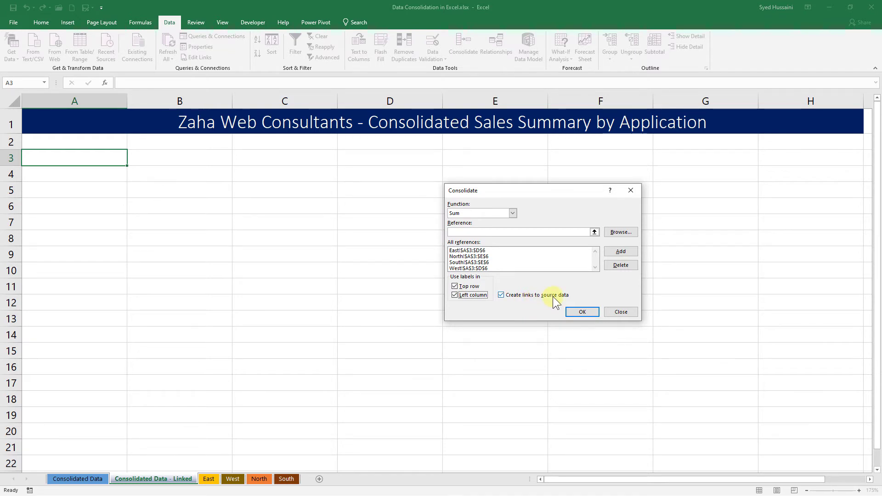
click(583, 313)
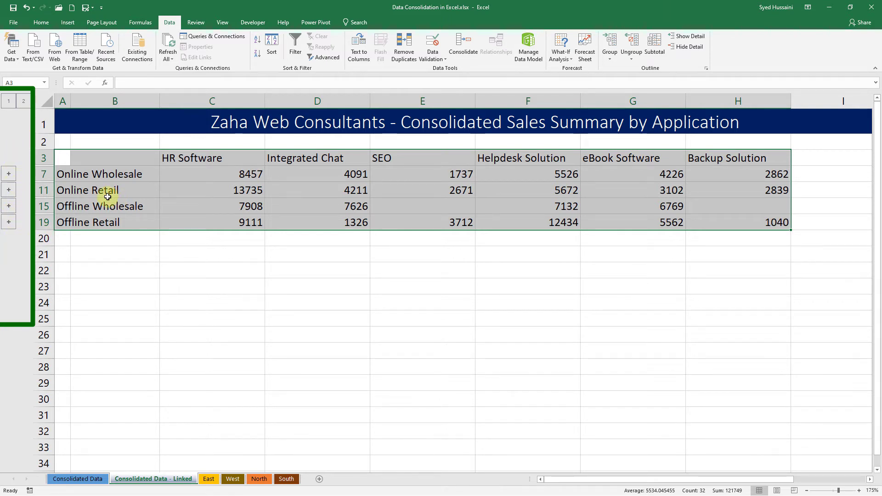
Expand the outline to level 2 so each region's detail rows appear under every channel total
click(23, 102)
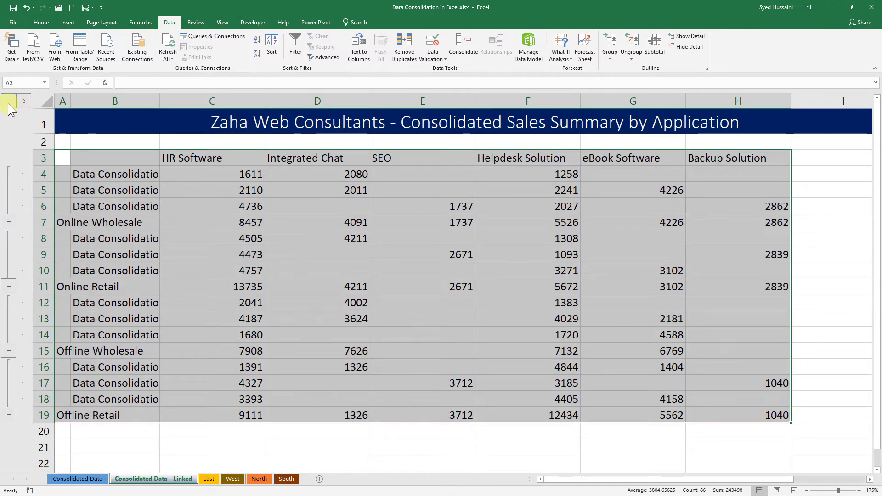
Collapse to channel totals and inspect the HR Software and SEO Online Wholesale link formulas against South's cell
click(8, 102)
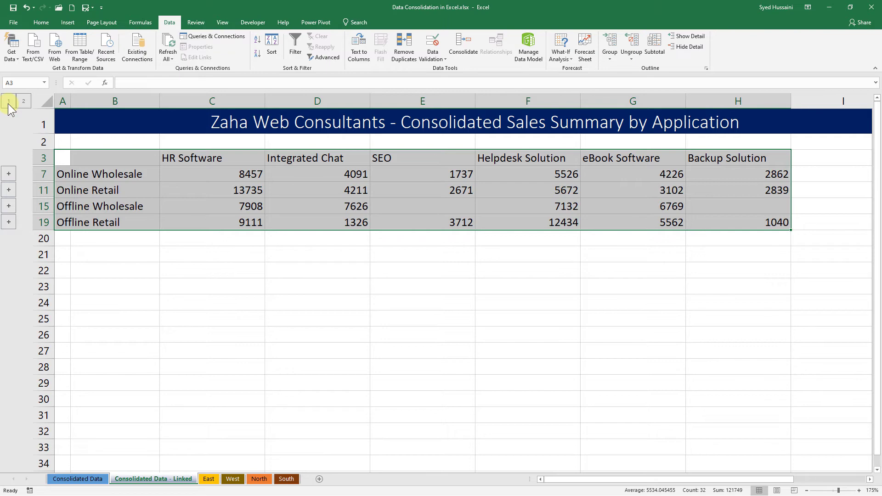
click(201, 174)
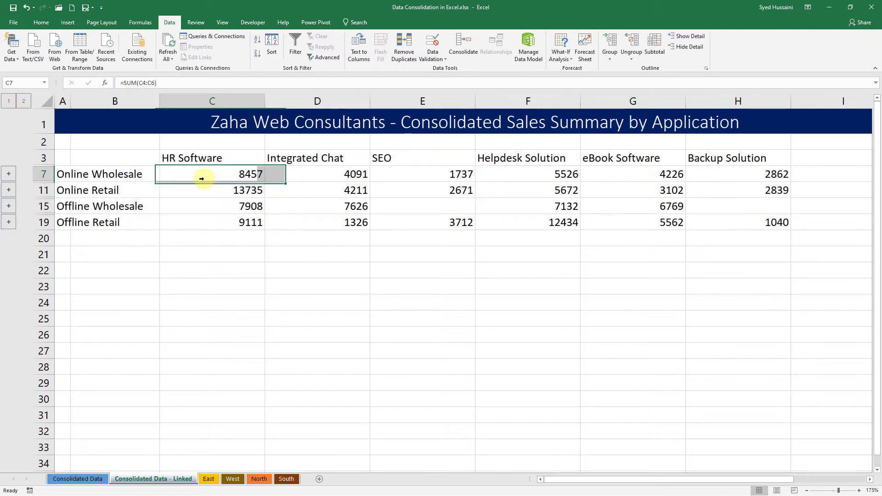
click(407, 177)
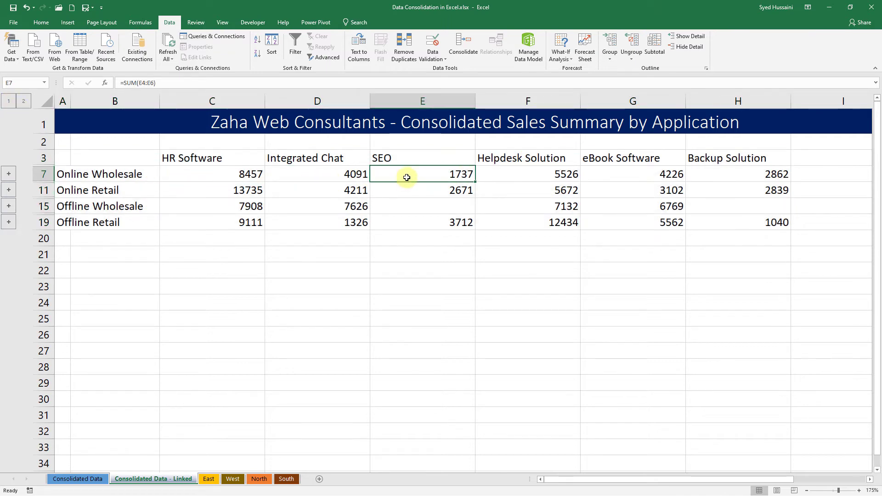
click(287, 480)
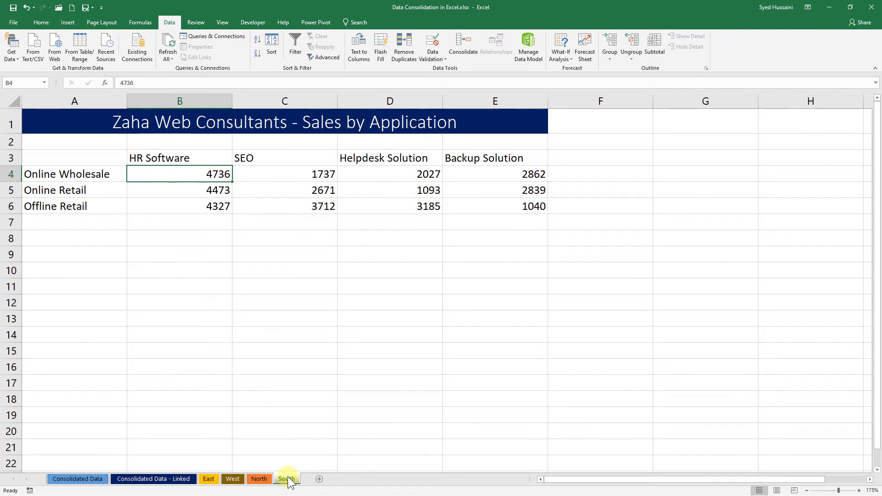
click(320, 173)
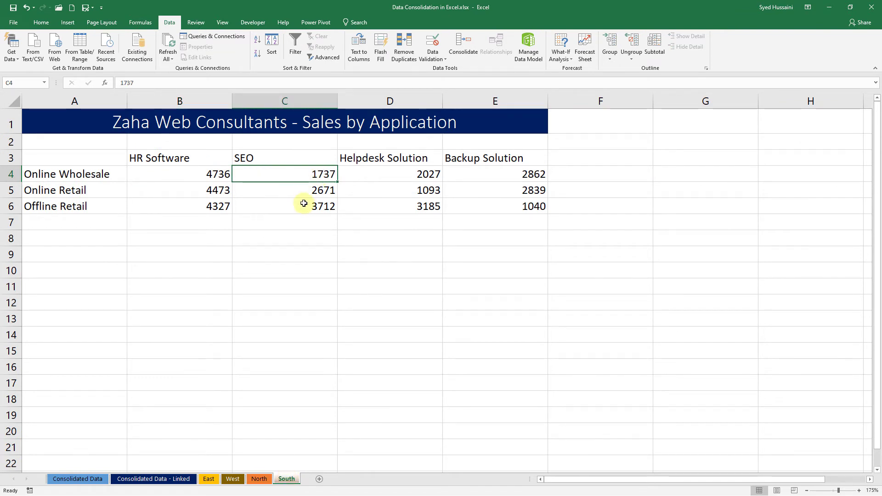
click(166, 480)
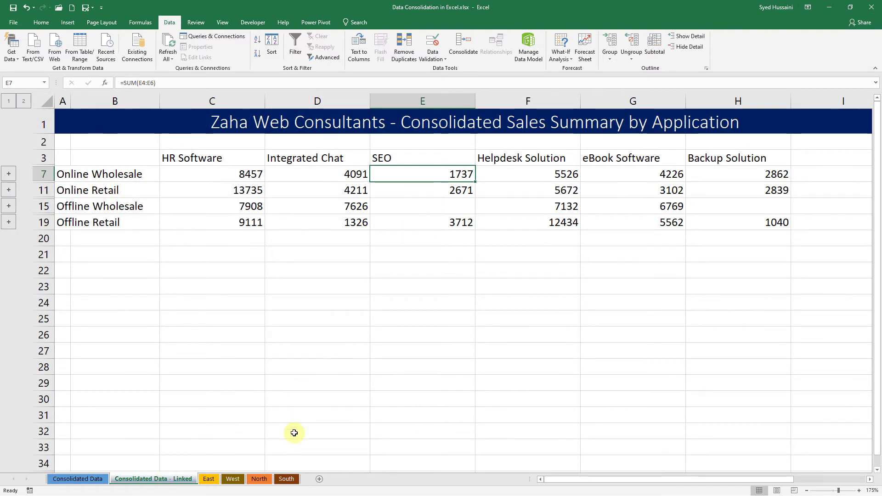
Change South's Online Wholesale SEO value to 737 and check the updated linked total
click(287, 479)
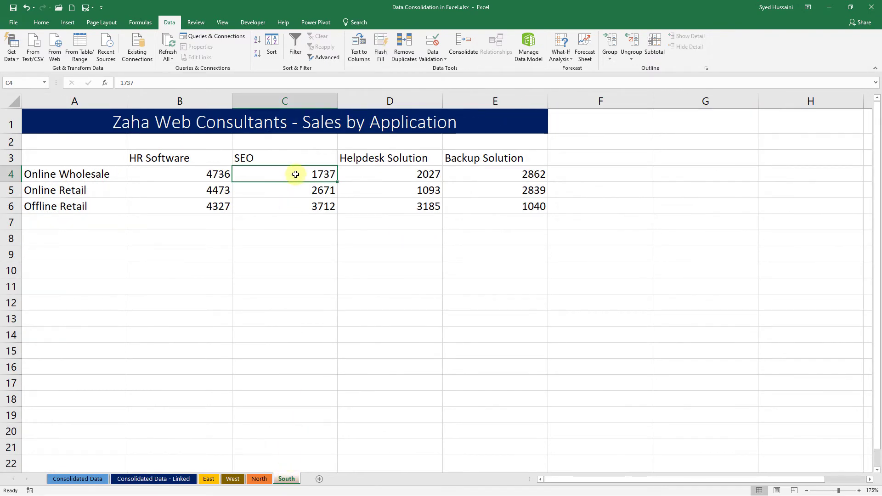
text(73)
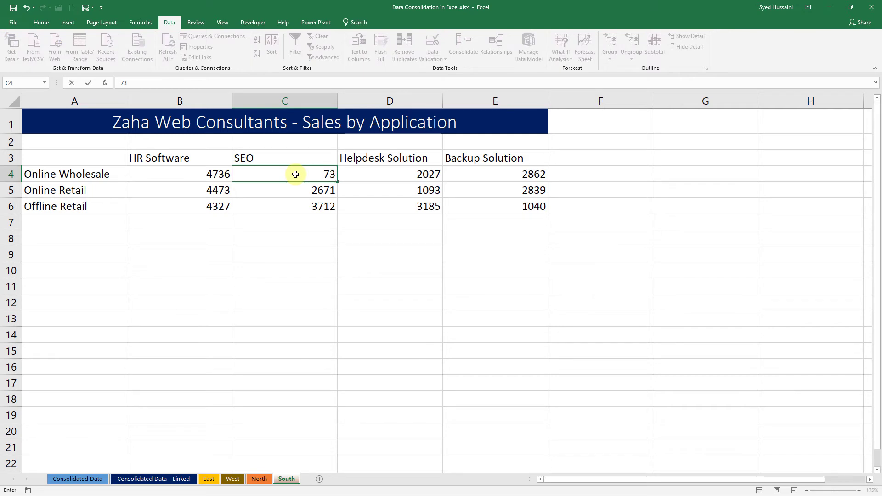
text(7)
key(Return)
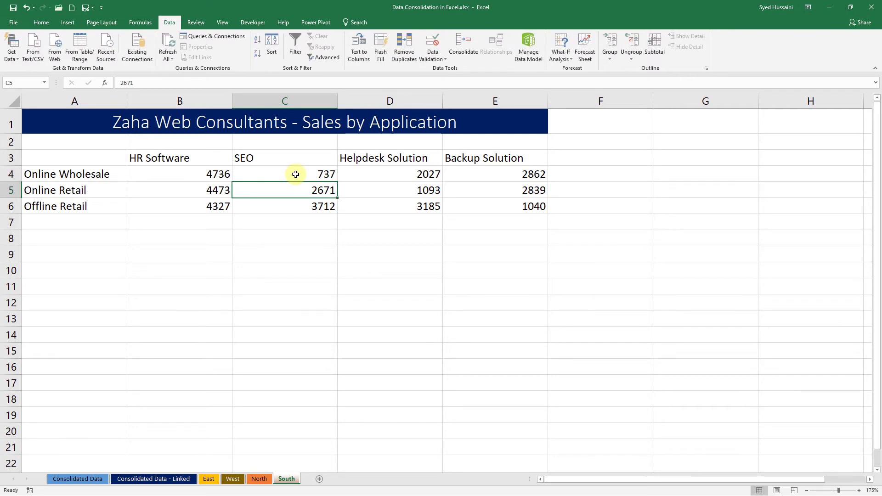
click(176, 479)
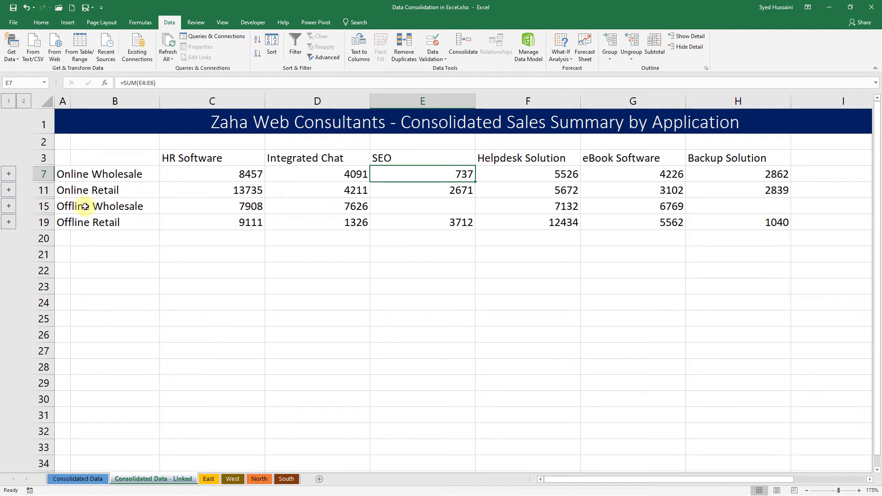
Expand the linked summary, widen column B, and inspect the Online Wholesale detail labels and figures
click(23, 105)
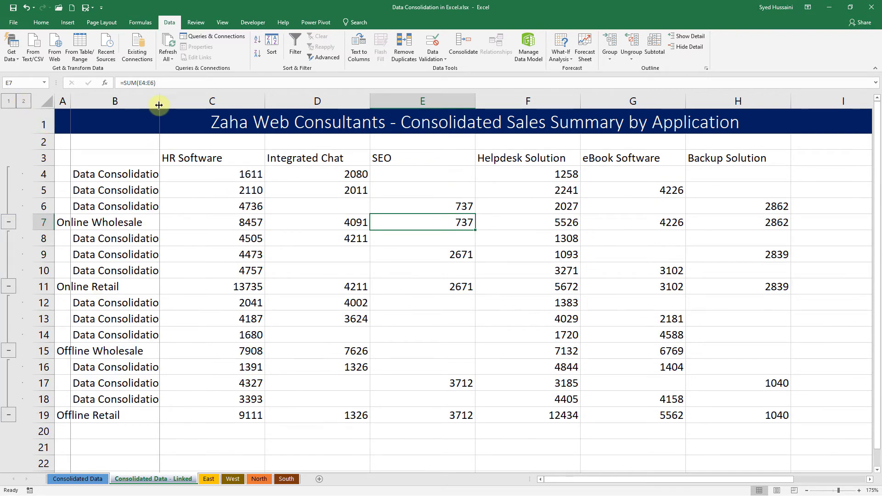
drag(159, 105, 251, 103)
click(173, 173)
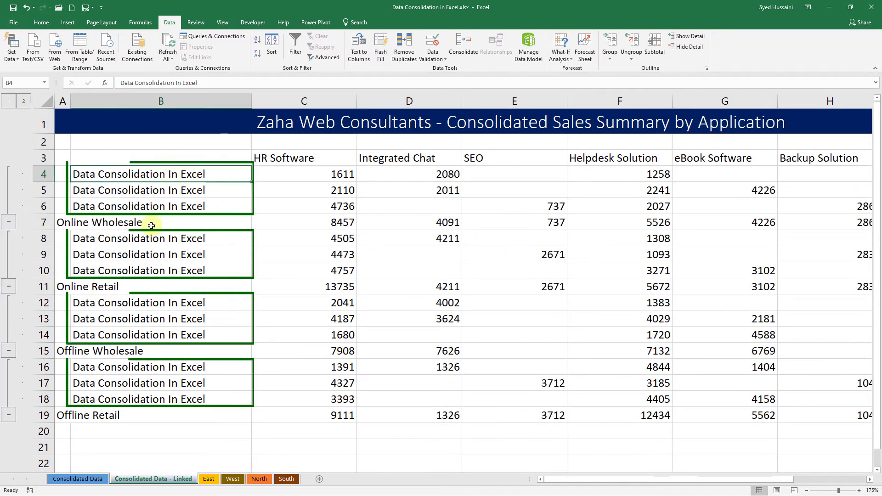
drag(178, 174, 188, 212)
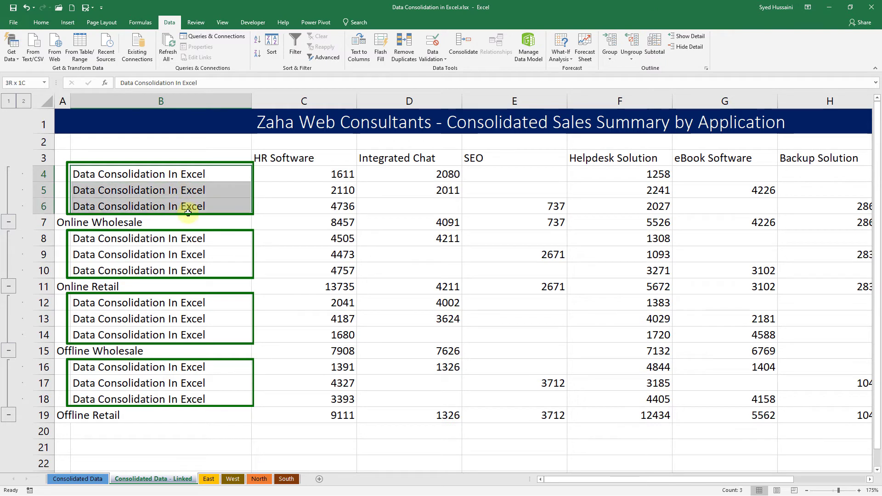
click(185, 176)
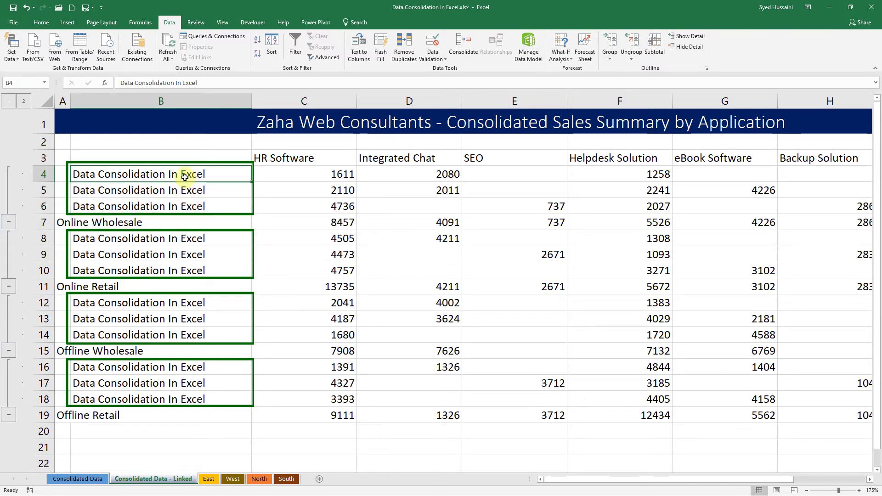
drag(323, 174, 836, 205)
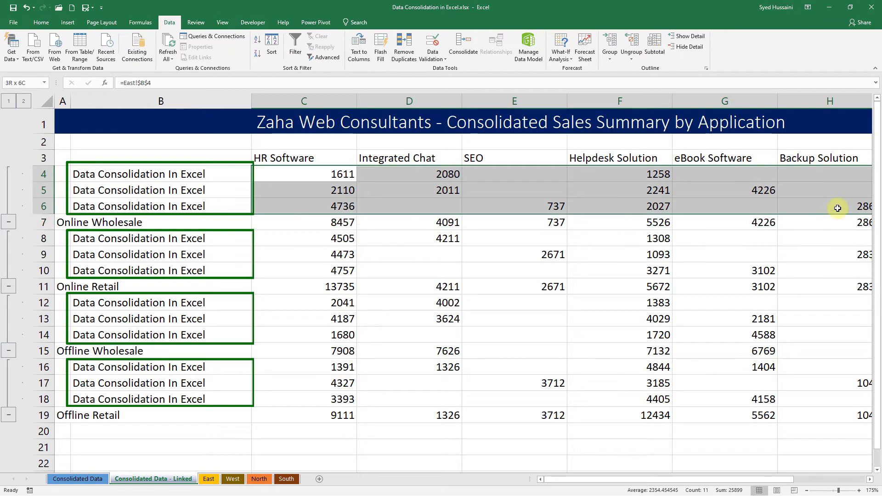
click(109, 192)
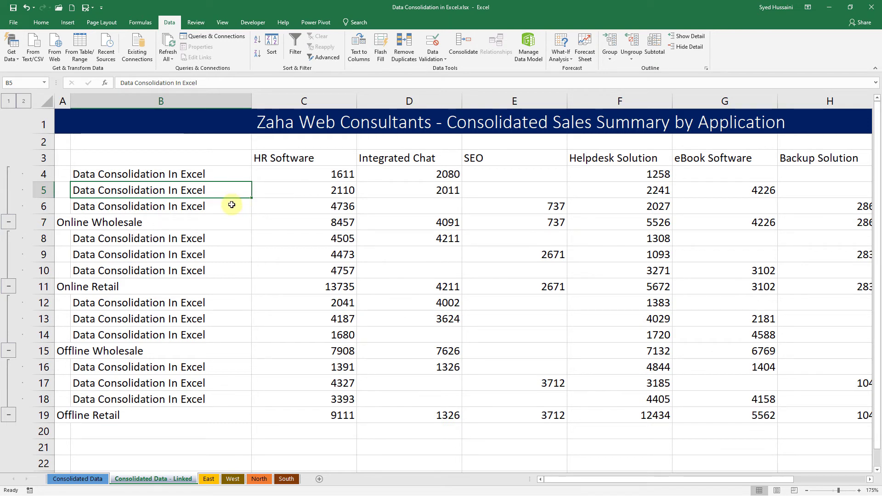
Close Data Consolidation in Excel.xlsx without saving changes
click(872, 9)
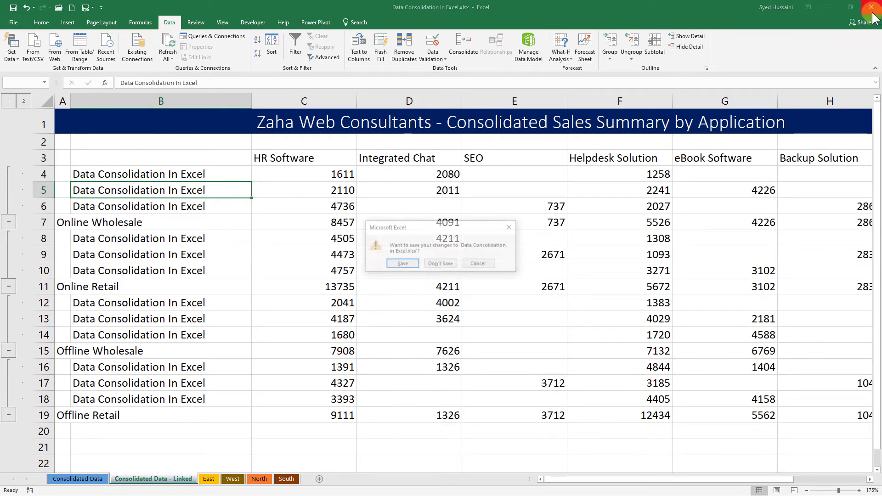
click(442, 264)
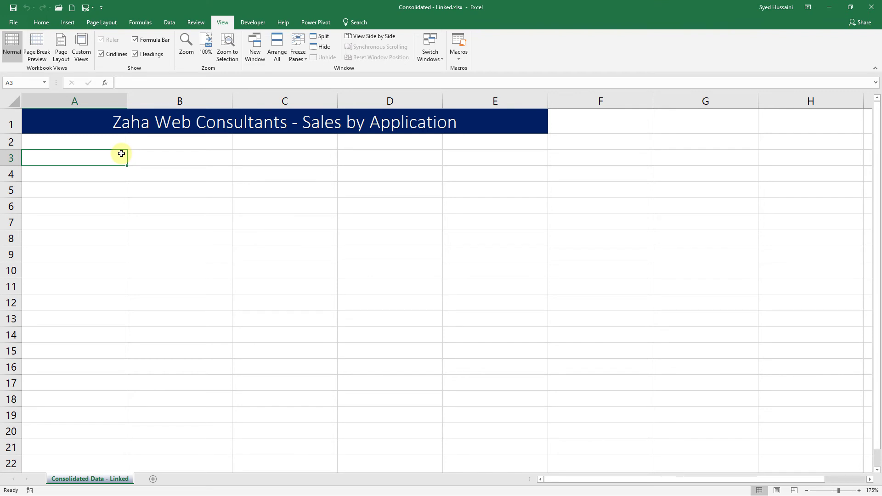
Open Consolidate on Consolidated - Linked with A3 as target, then list open workbooks via Switch Windows
click(437, 57)
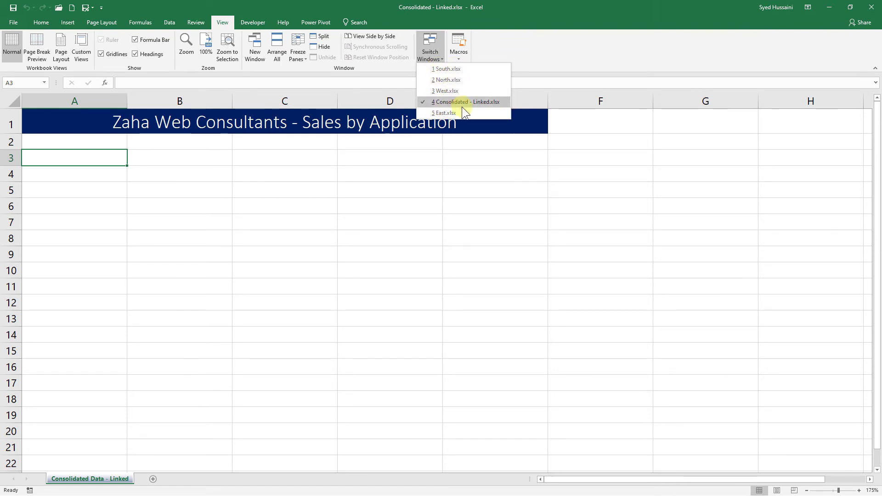
click(71, 158)
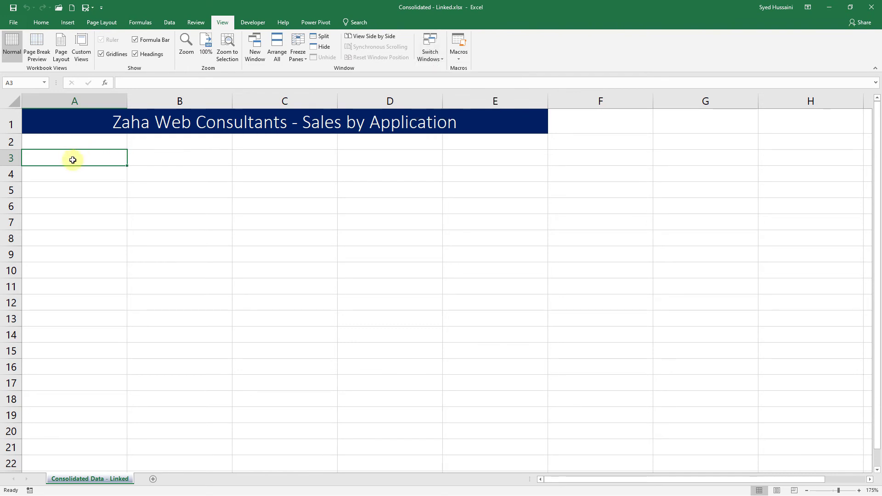
click(166, 23)
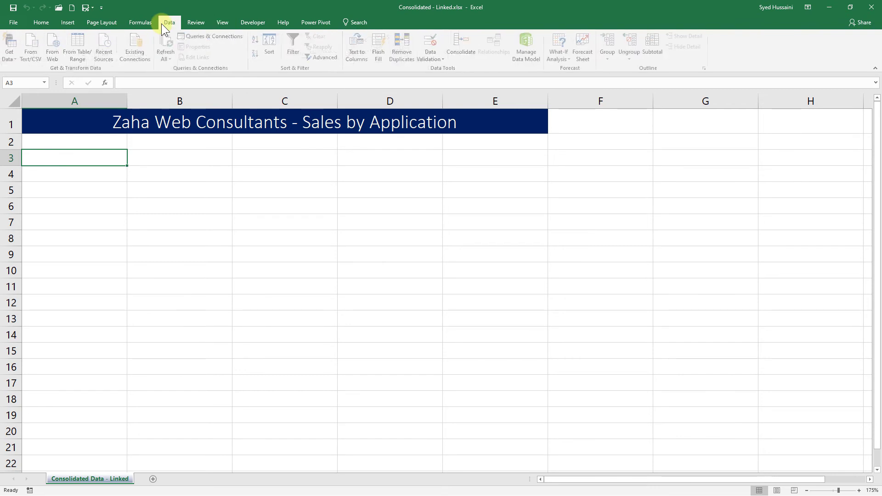
click(464, 42)
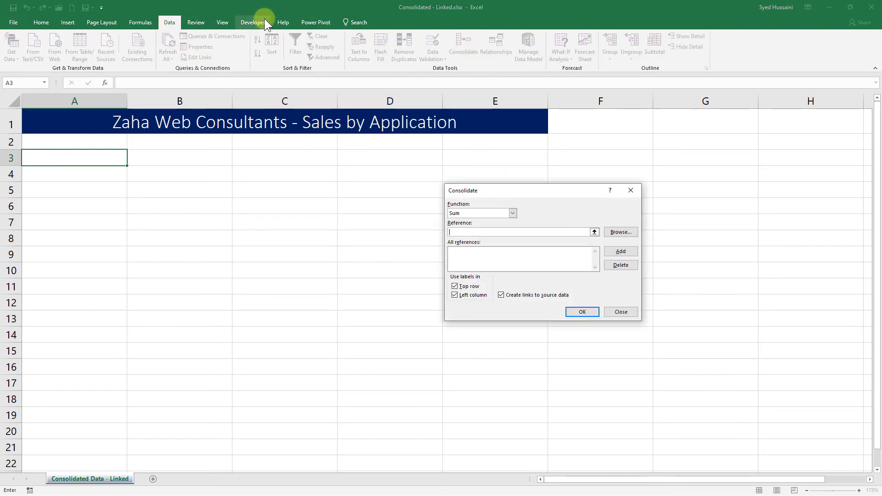
click(222, 23)
click(434, 56)
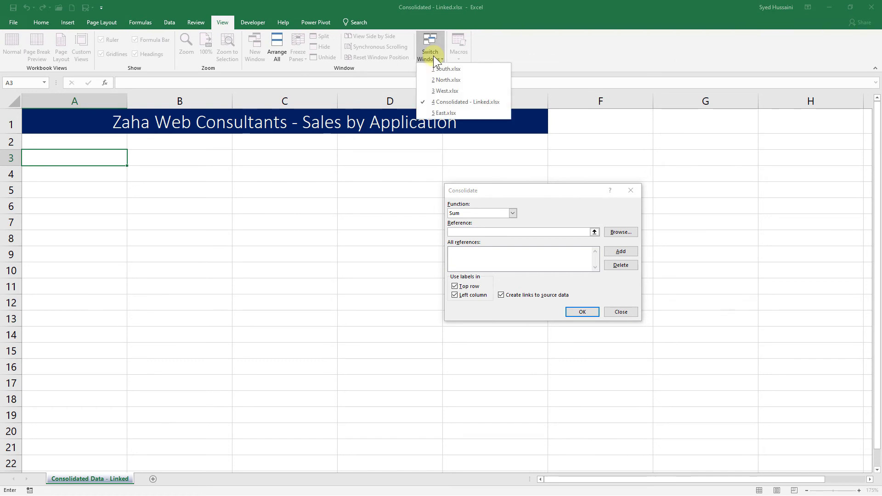
Add South.xlsx A3:E6 and North.xlsx A3:E6 as consolidation references
click(443, 70)
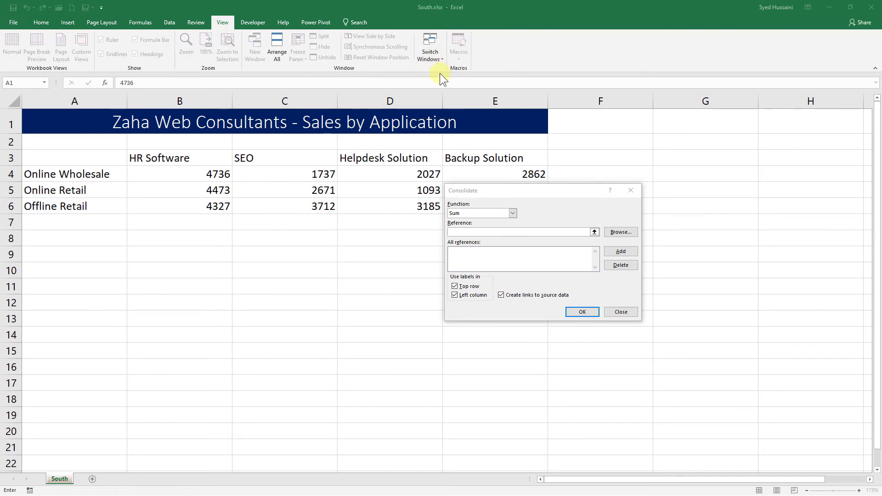
click(84, 156)
drag(84, 156, 501, 211)
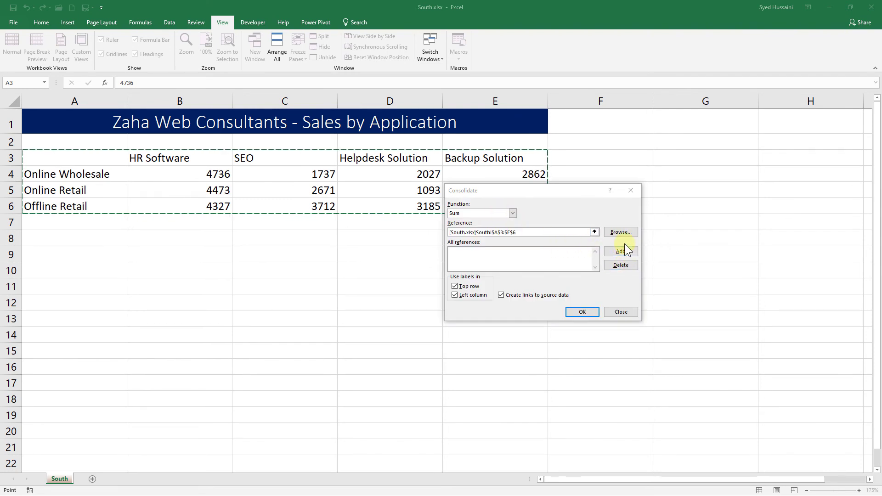
click(630, 250)
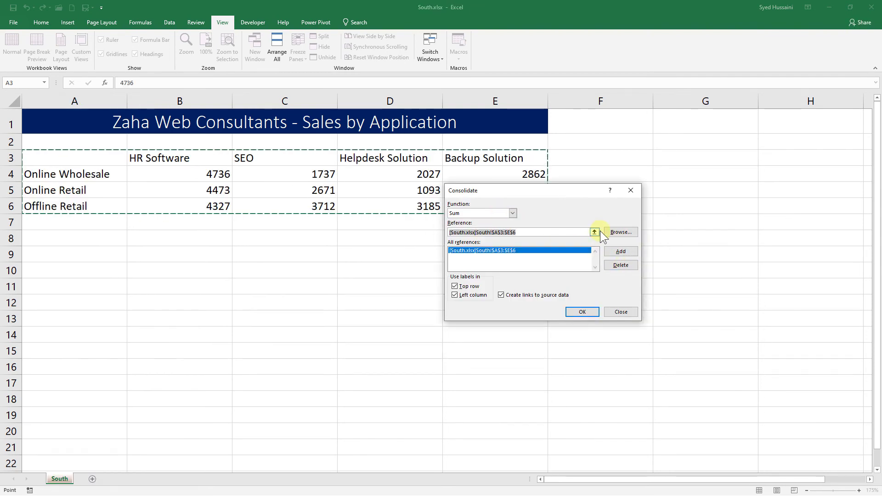
click(425, 57)
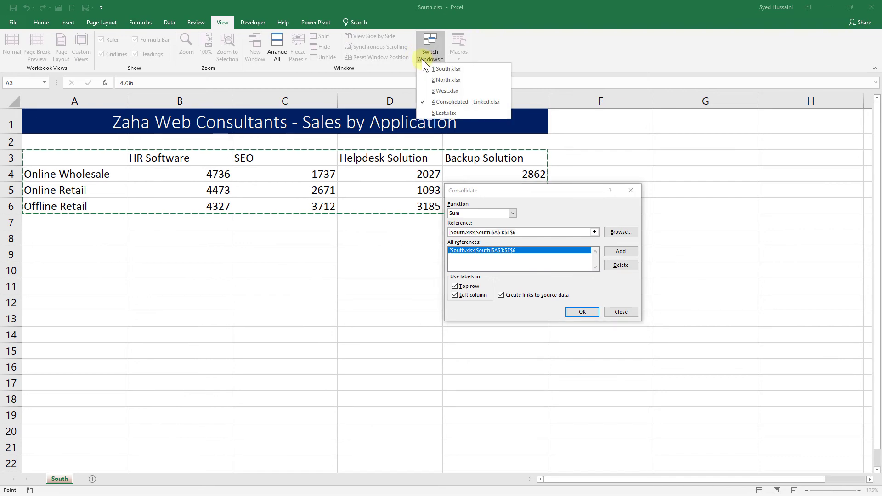
click(437, 82)
drag(75, 153, 511, 205)
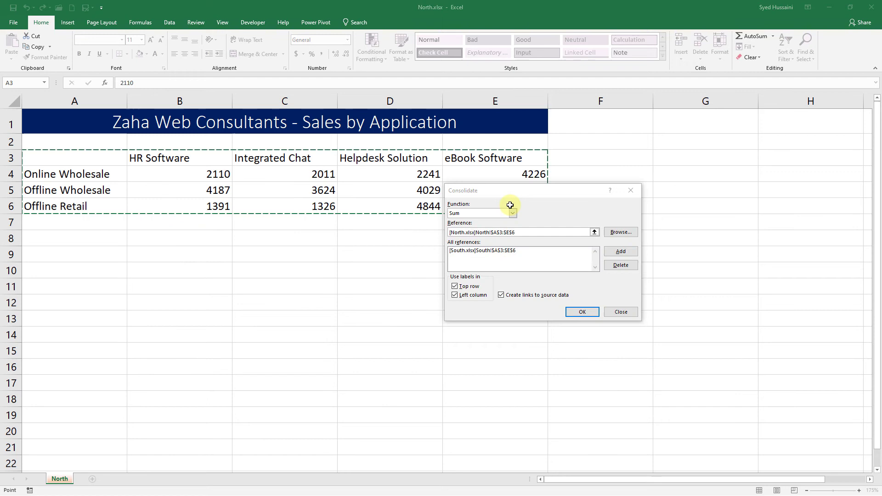
click(620, 252)
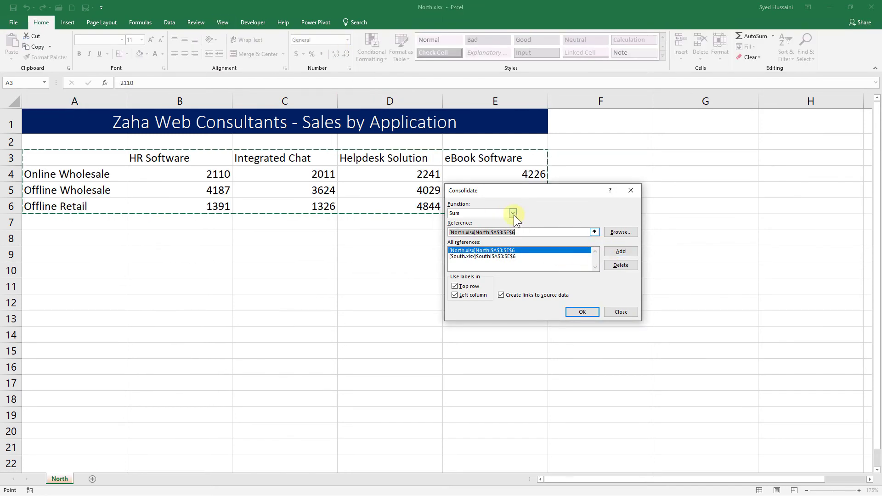
click(218, 22)
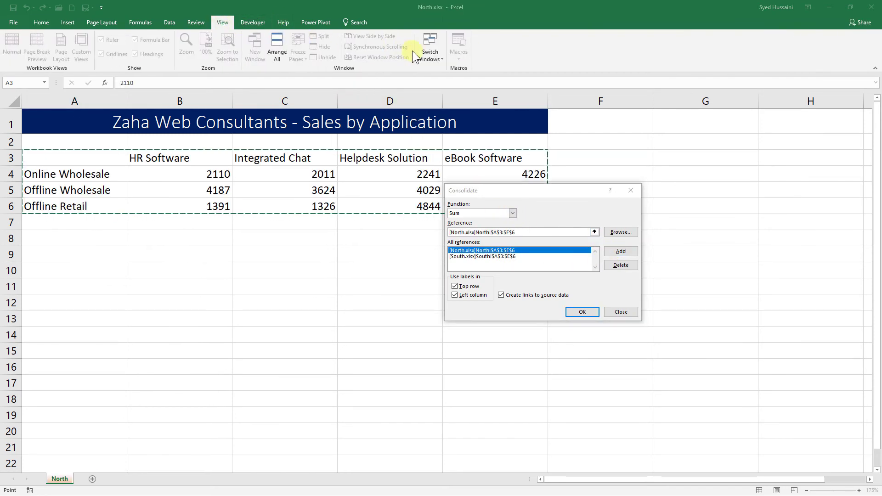
Add West.xlsx range A3:D6 to the consolidation references
click(430, 48)
click(442, 91)
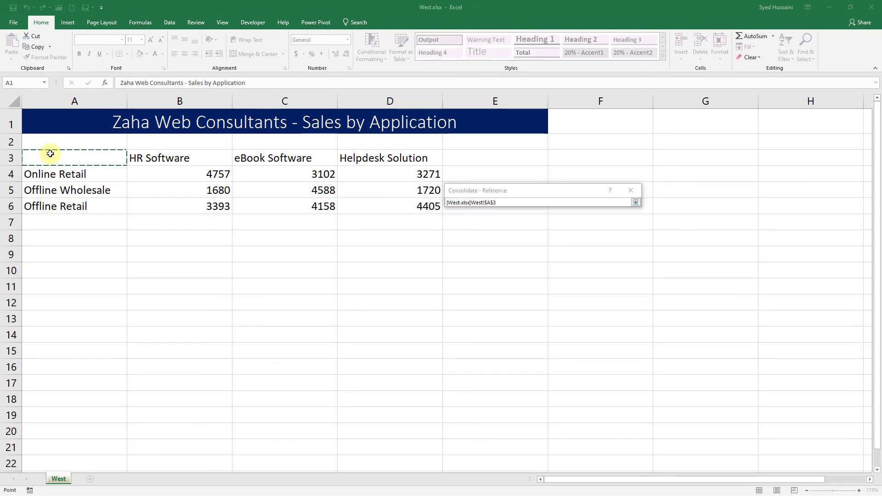
drag(24, 152, 416, 207)
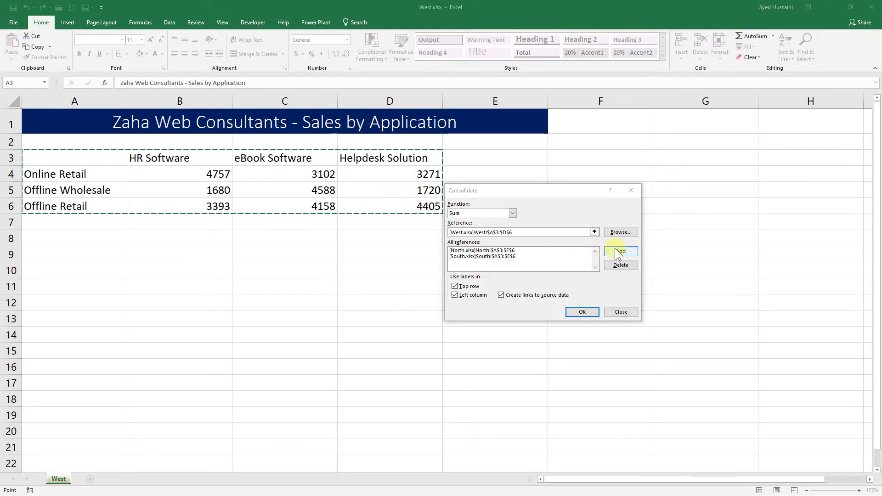
click(619, 255)
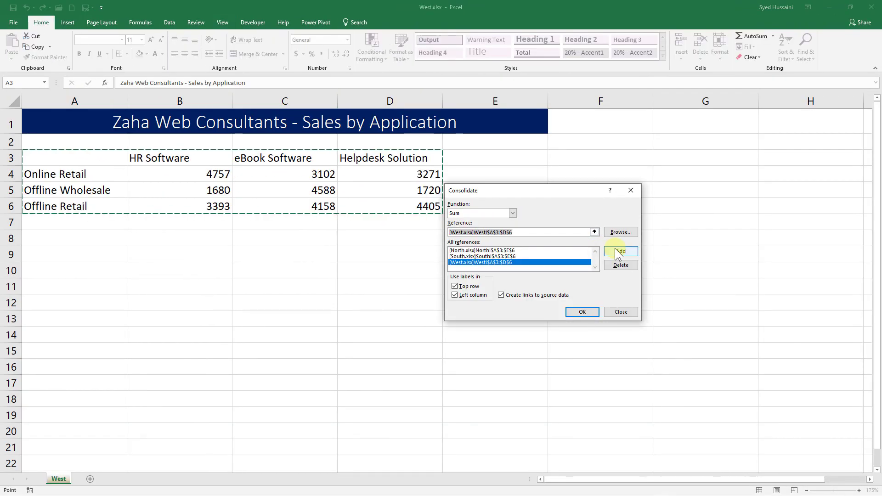
Add East.xlsx range A3:D6 and run the consolidation with top-row and left-column labels and source links
click(224, 22)
click(422, 59)
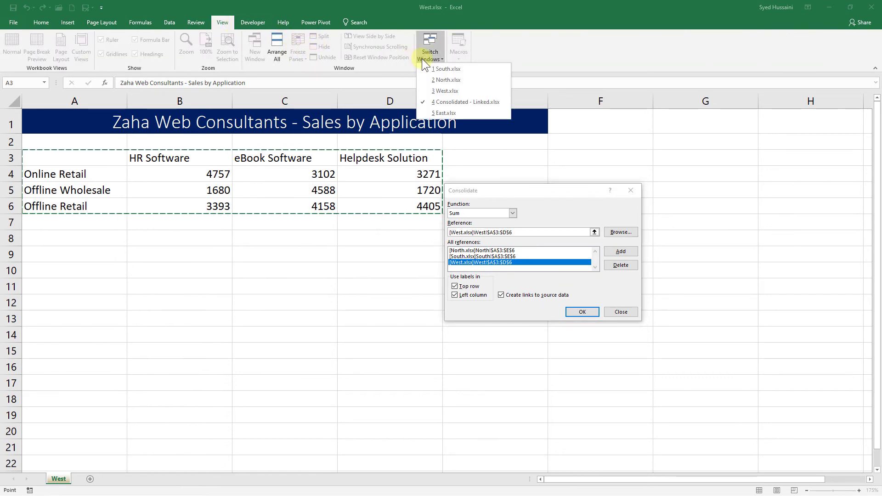
click(445, 113)
drag(118, 160, 391, 200)
click(618, 254)
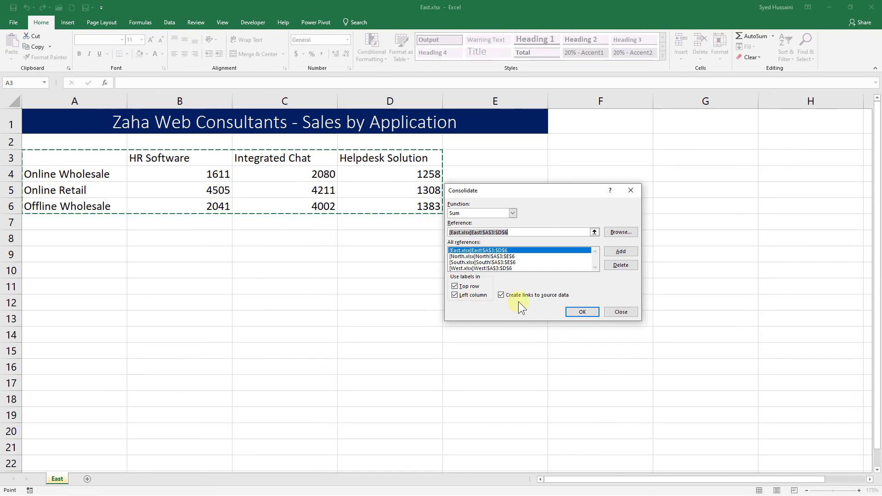
click(581, 313)
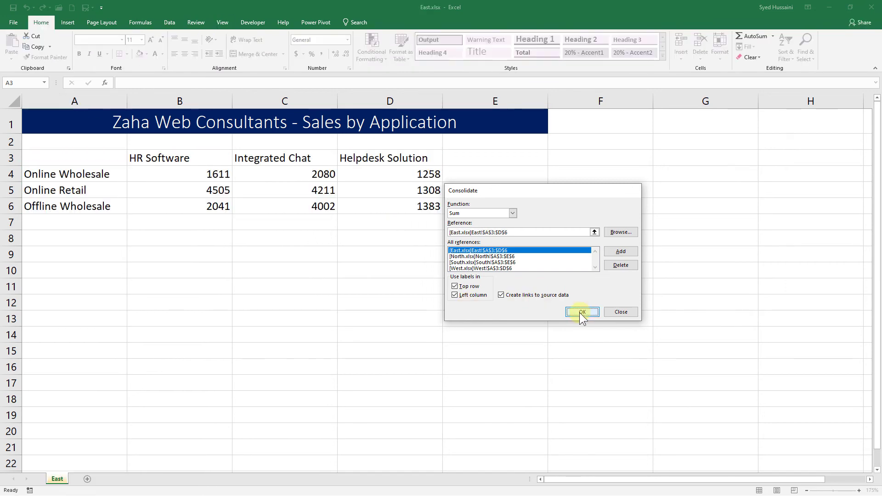
Return to the consolidated workbook and inspect totals C7:H19, including the sum formula in D11
click(827, 8)
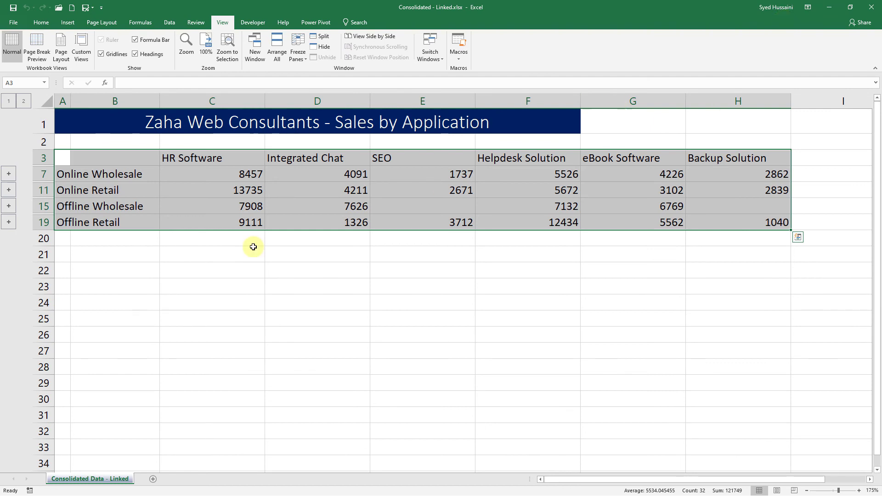
click(345, 205)
drag(191, 172, 781, 229)
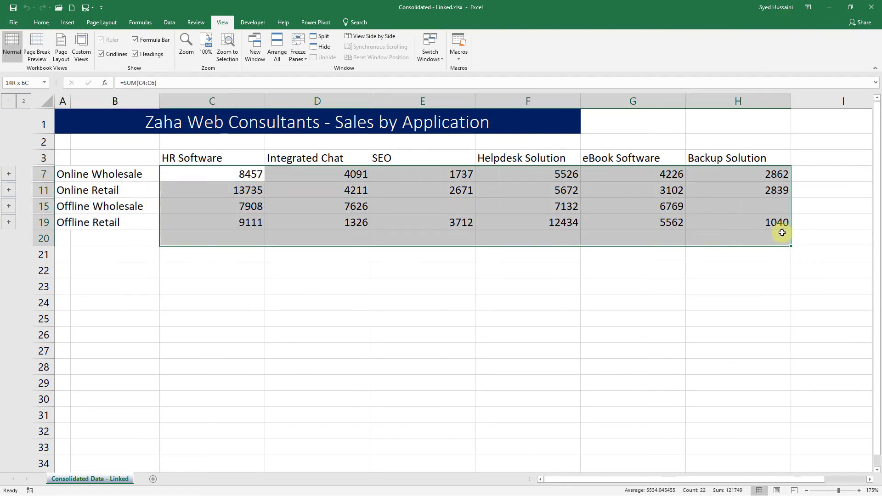
click(317, 190)
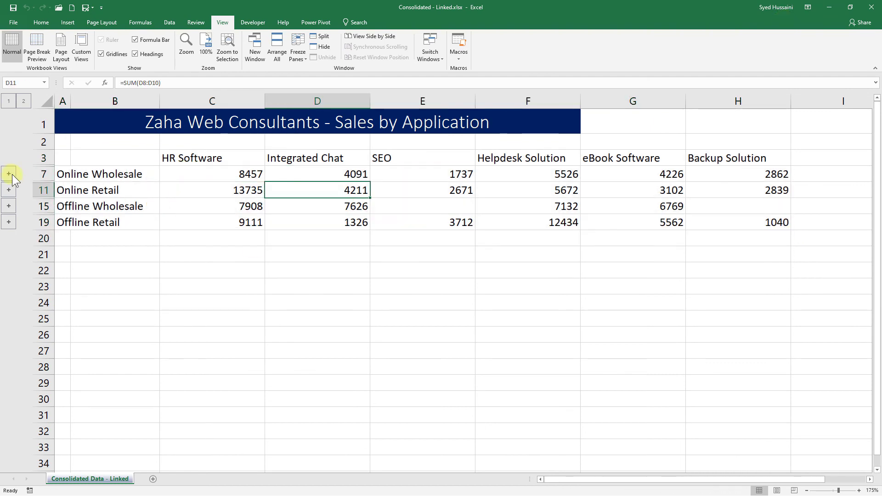
Expand all grouped rows to outline level 2 and select the East, North, South region labels
click(24, 100)
click(127, 175)
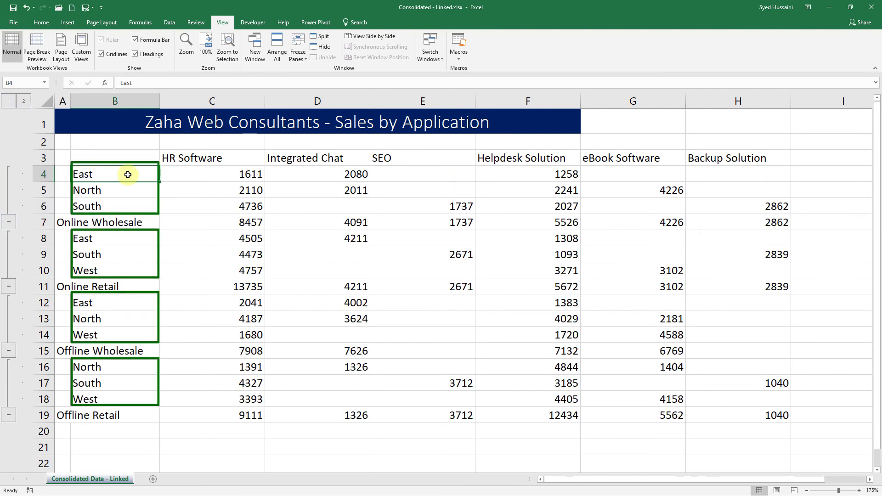
drag(128, 175, 115, 208)
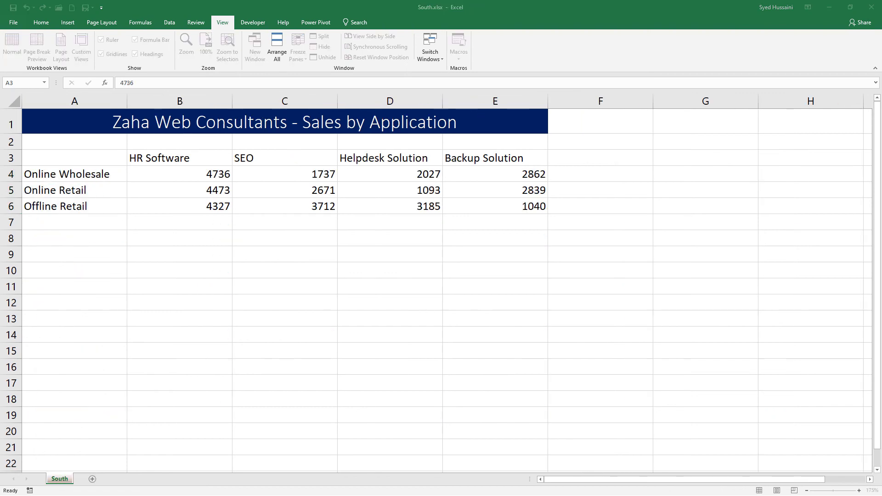
Enter 2737 in South's C4 and verify the consolidated cell E6 now shows 2737
click(294, 174)
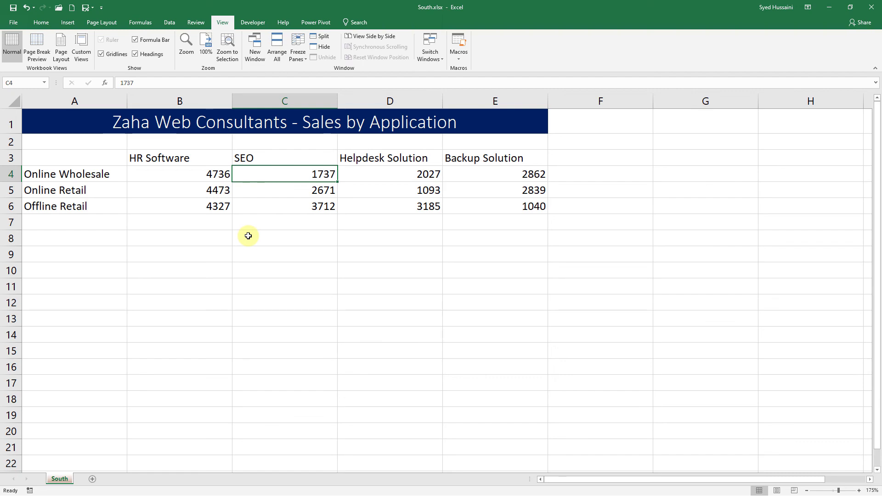
text(2737)
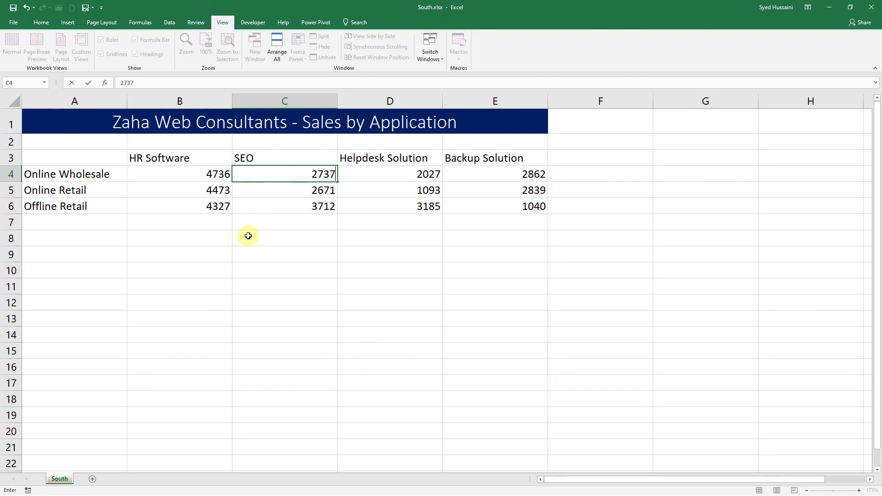
key(Return)
click(826, 10)
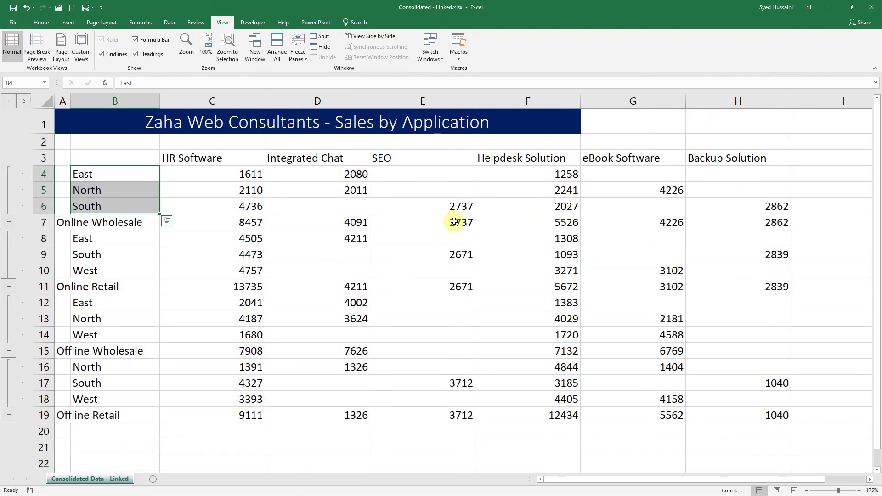
click(450, 206)
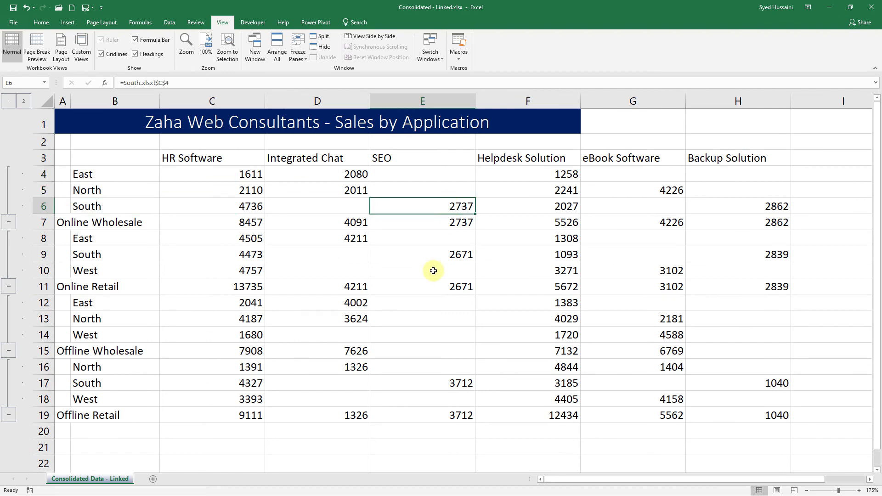